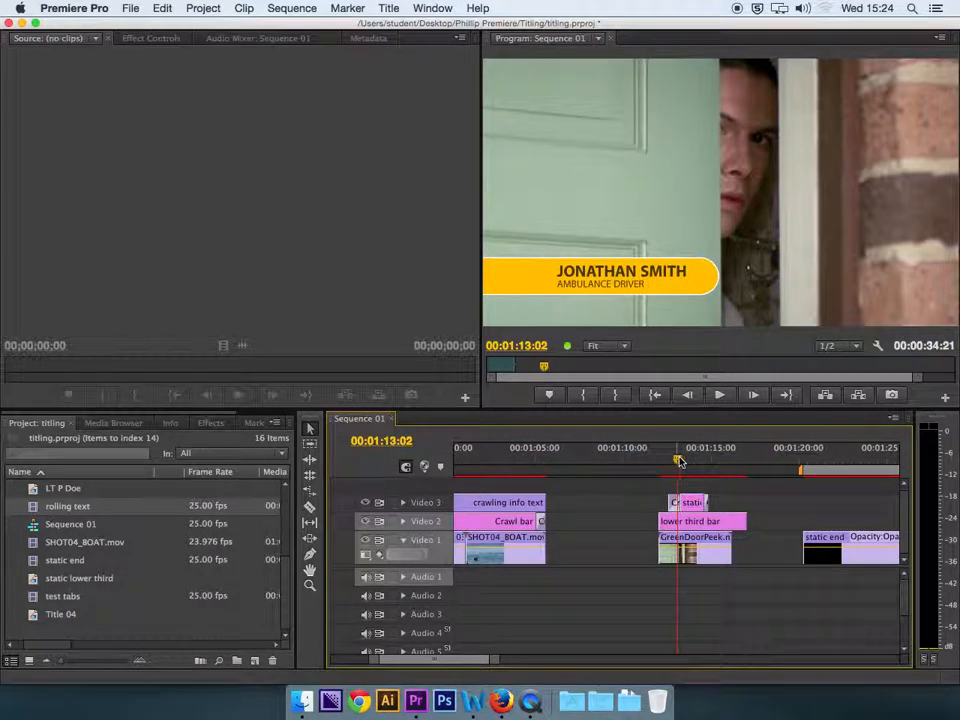
# Step: Examine the existing lower third by moving the playhead to 00:01:13:14 and selecting its text and bar clips
pyautogui.moveTo(679, 461); pyautogui.dragTo(687, 463)
pyautogui.click(692, 505)
pyautogui.click(692, 523)
pyautogui.click(692, 505)
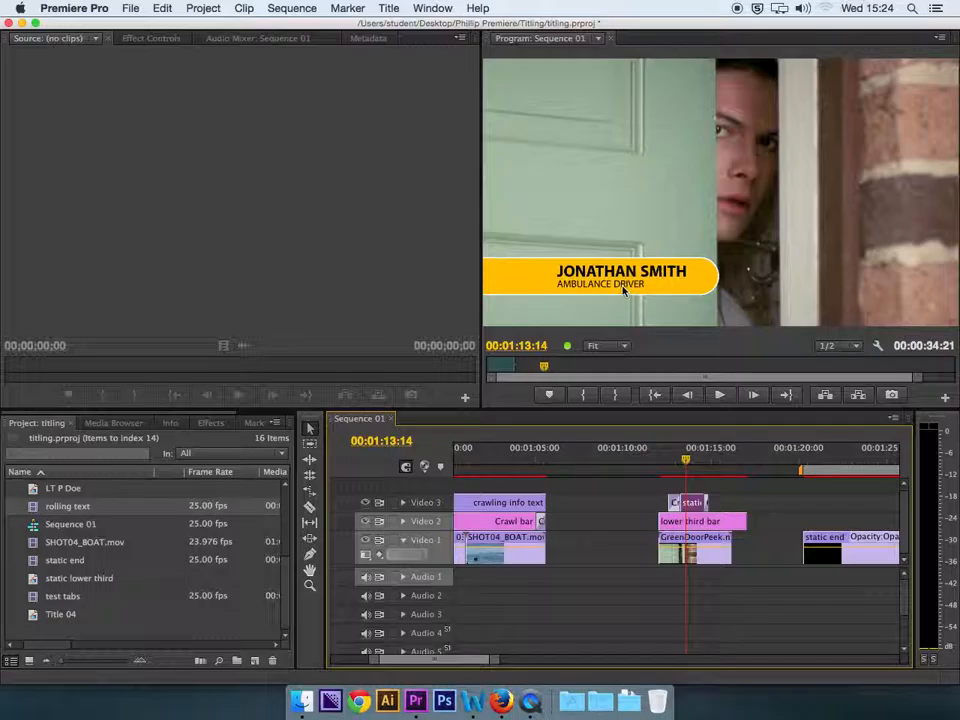
# Step: Create a new 1920 x 1080, 25 fps title named "test tvrb"
pyautogui.click(255, 662)
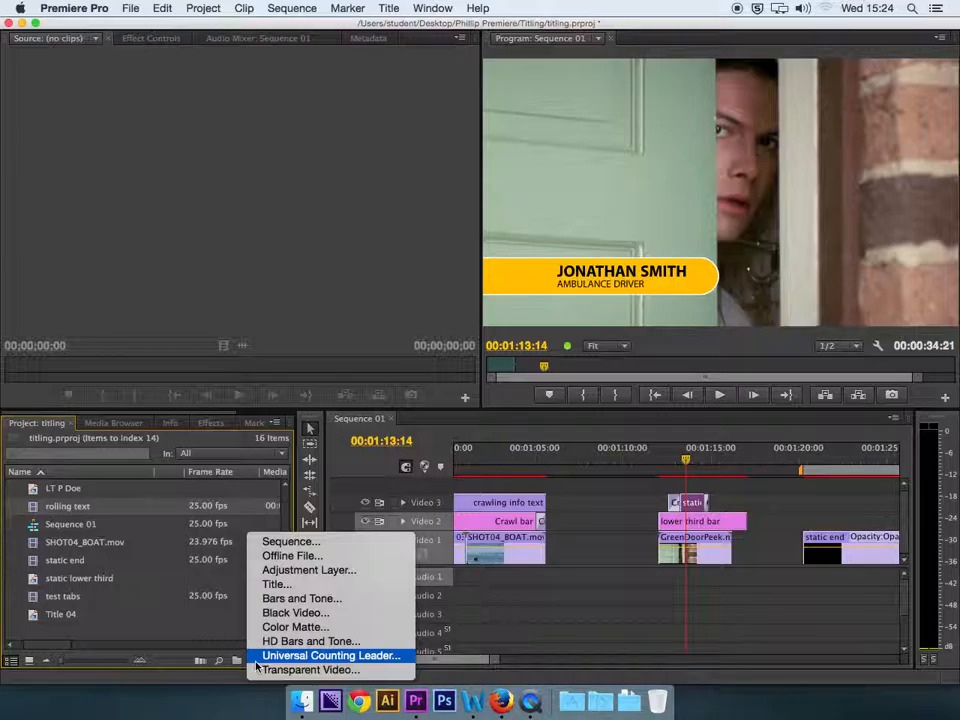
pyautogui.click(305, 585)
pyautogui.moveTo(474, 281); pyautogui.dragTo(495, 163)
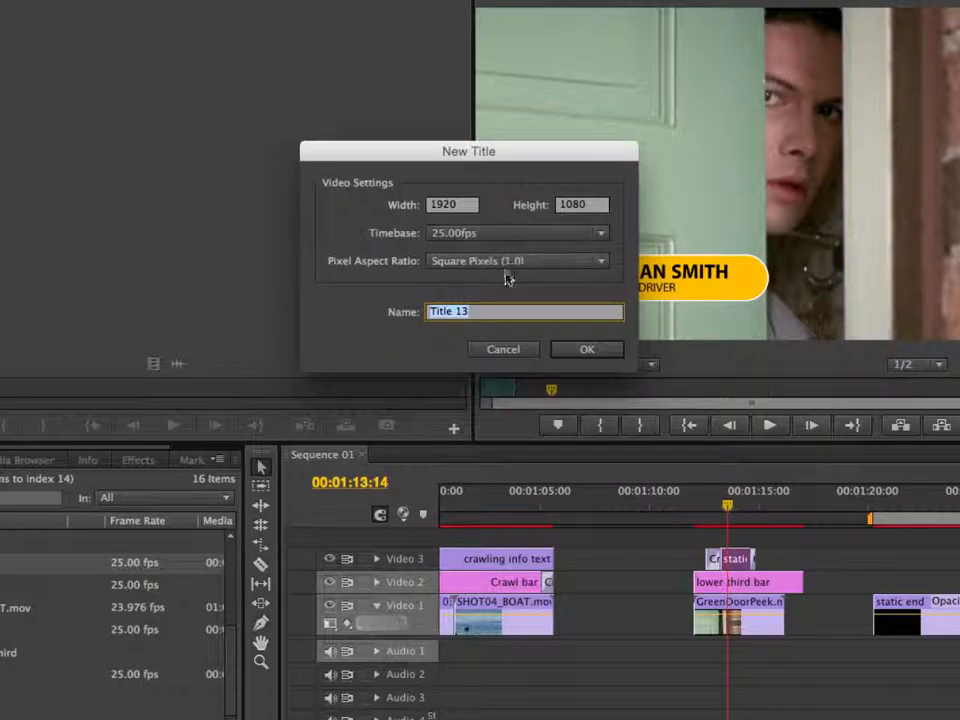
pyautogui.write('tes')
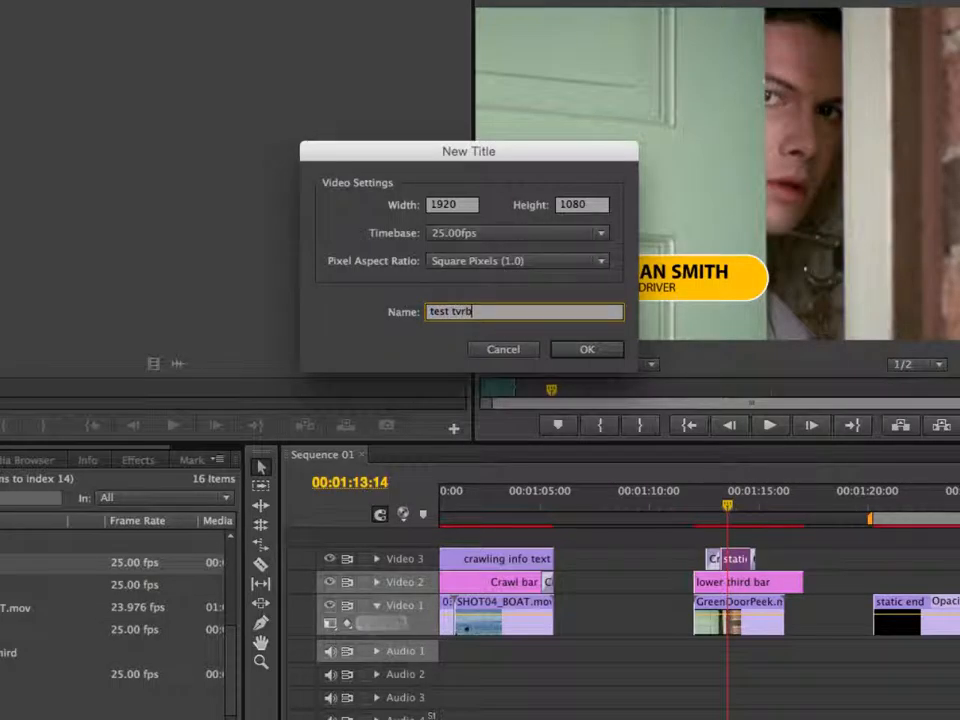
pyautogui.write('t tvrb')
pyautogui.click(585, 354)
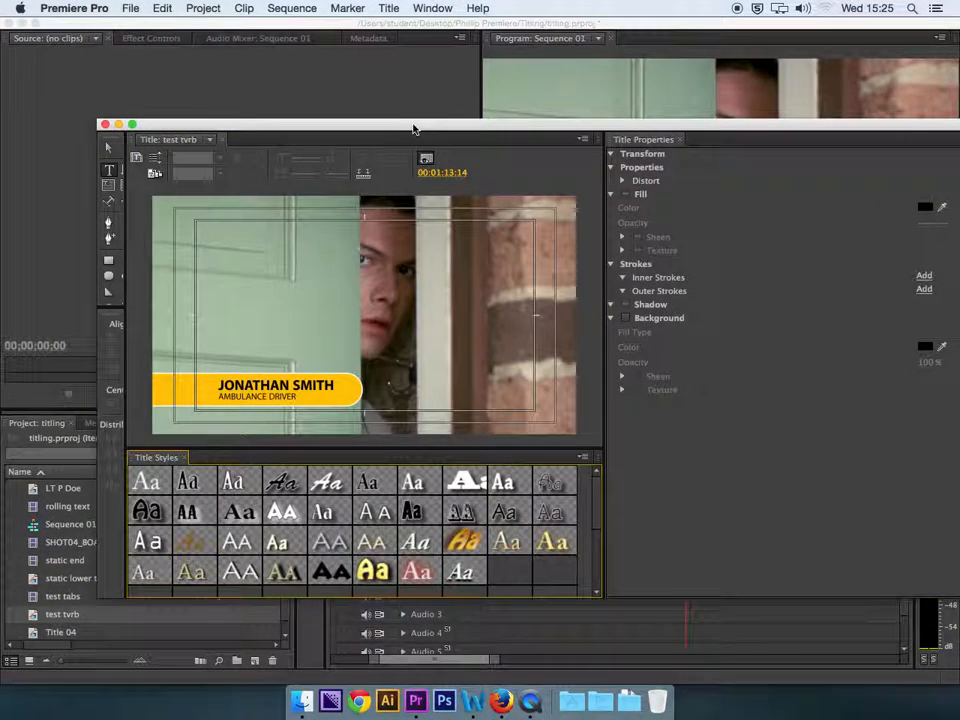
# Step: Resize and reposition the title window so the canvas, tools and a narrower Title Properties area all fit on screen
pyautogui.moveTo(413, 128); pyautogui.dragTo(360, 75)
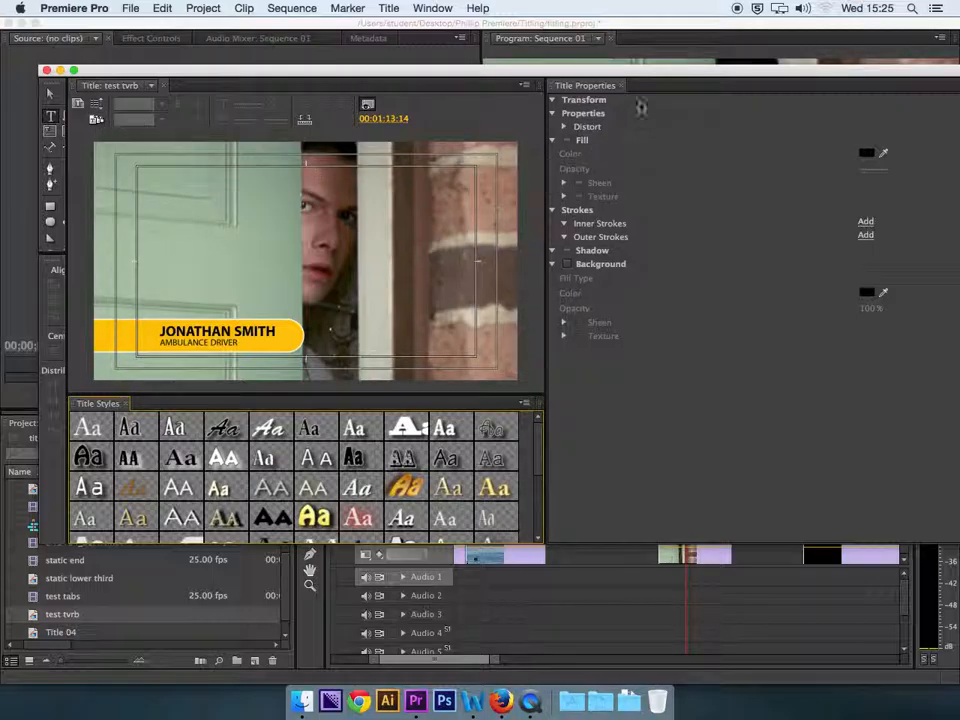
pyautogui.moveTo(645, 71); pyautogui.dragTo(497, 58)
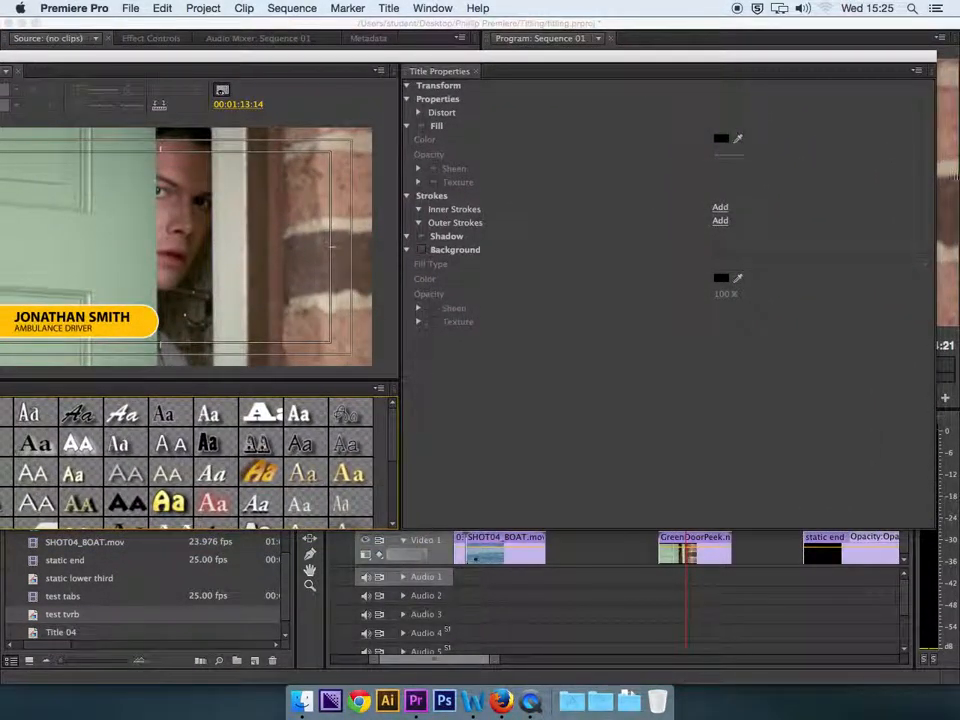
pyautogui.moveTo(932, 178); pyautogui.dragTo(676, 186)
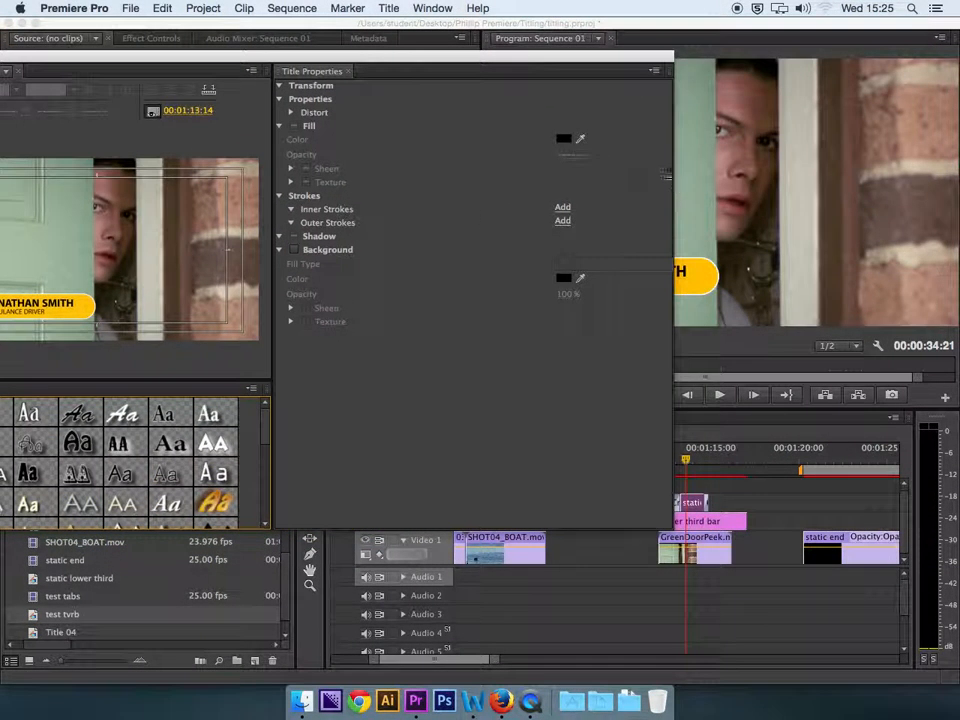
pyautogui.moveTo(352, 146); pyautogui.dragTo(542, 152)
pyautogui.moveTo(372, 57); pyautogui.dragTo(547, 84)
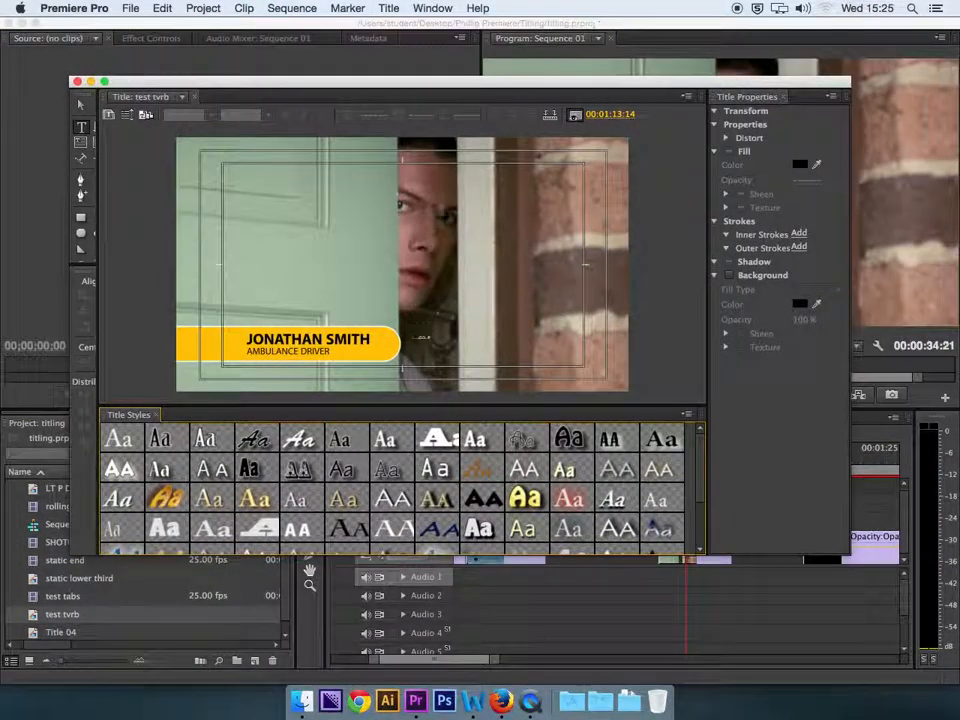
pyautogui.moveTo(456, 84); pyautogui.dragTo(416, 78)
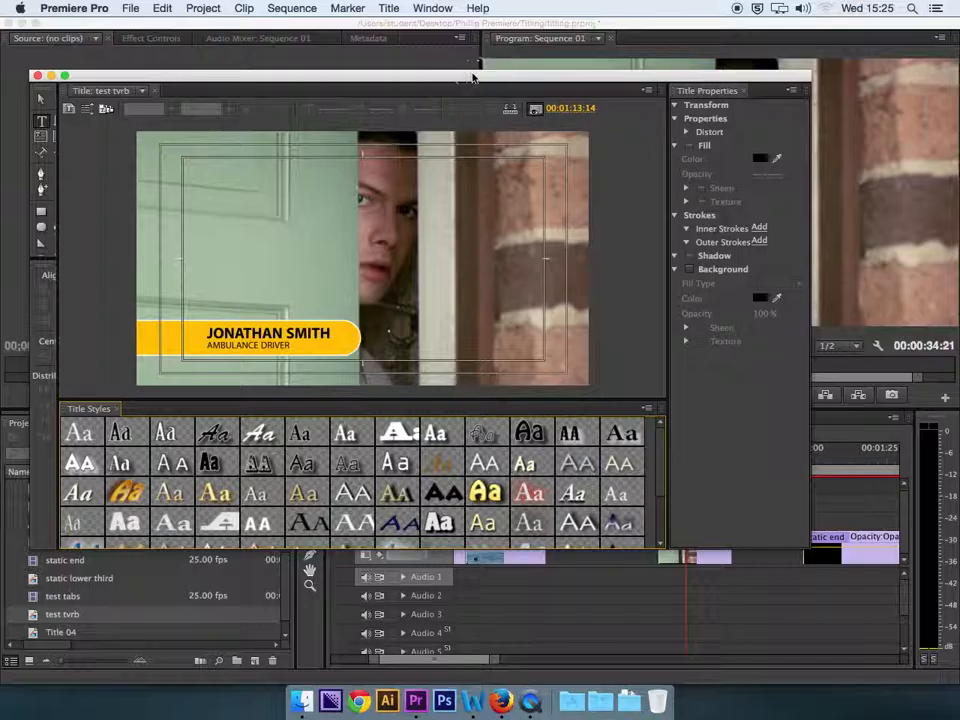
# Step: Park the playhead at 00:01:10:22 in the empty gap, reopen the test tvrb title and hide its background video
pyautogui.click(37, 76)
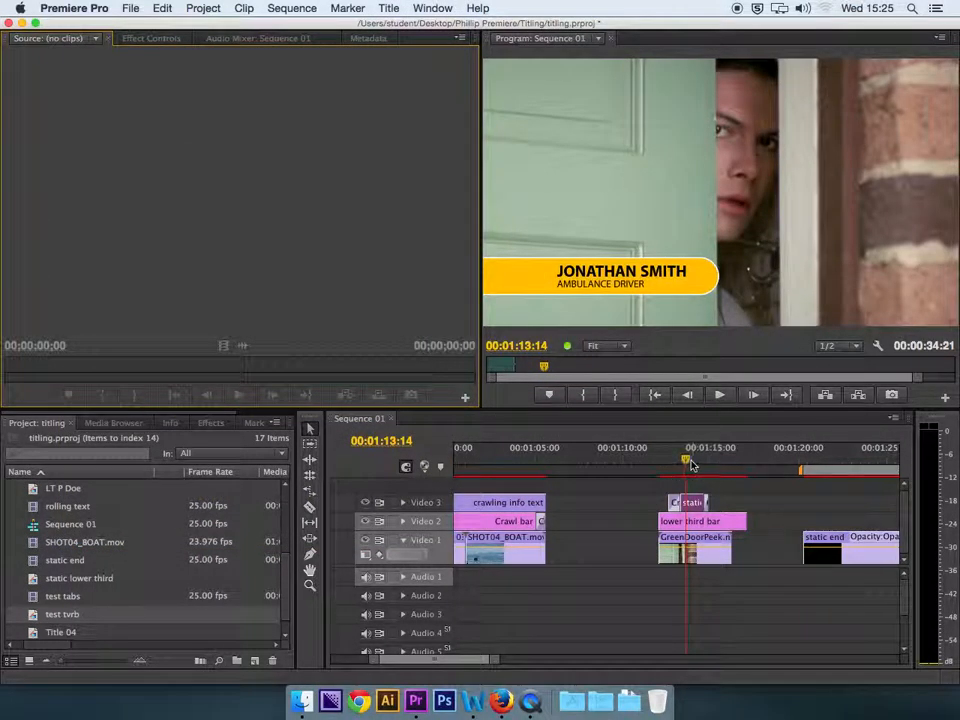
pyautogui.moveTo(686, 461); pyautogui.dragTo(638, 461)
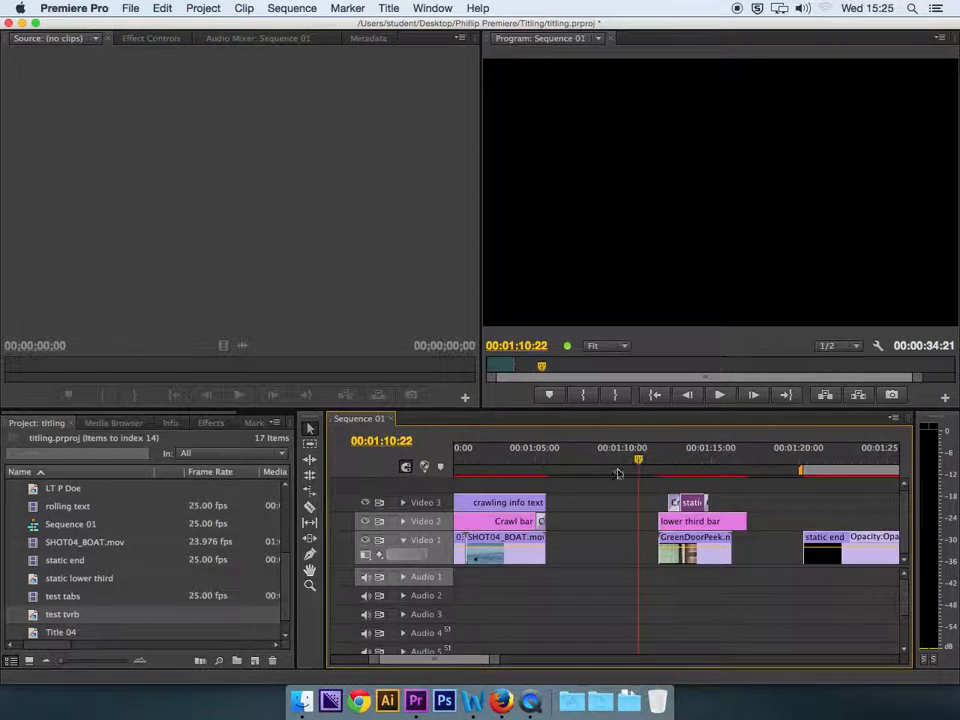
pyautogui.doubleClick(33, 618)
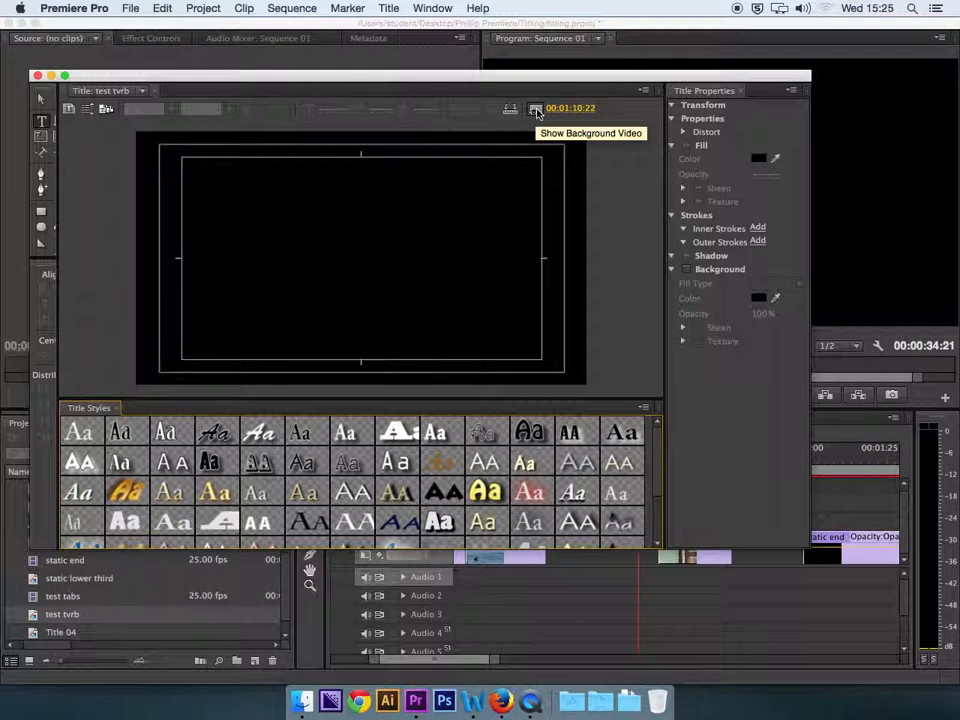
pyautogui.click(536, 110)
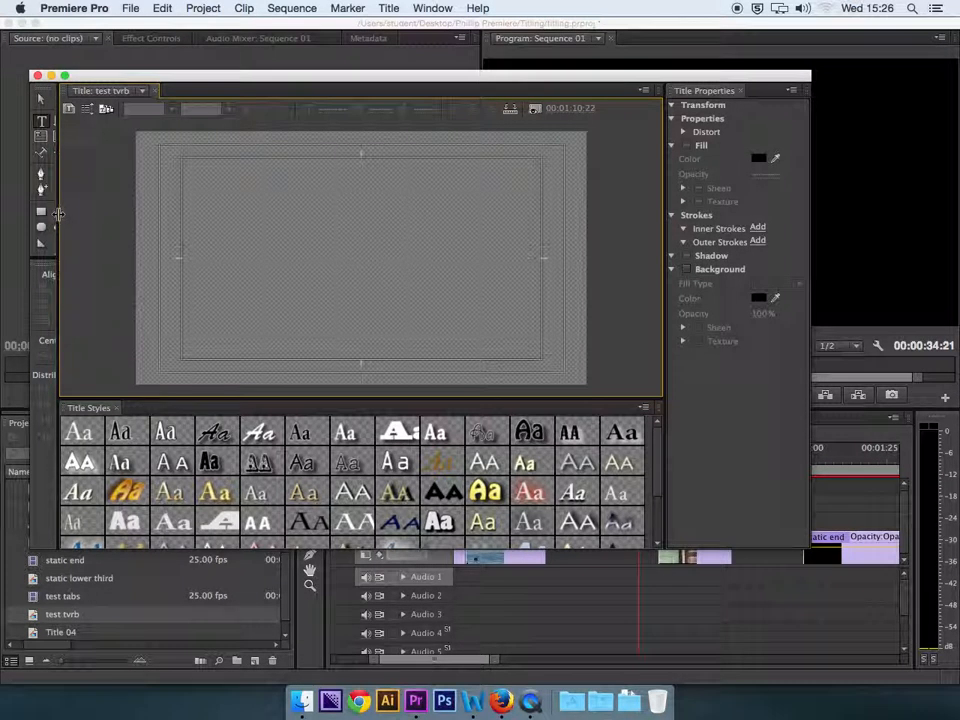
# Step: Enlarge the title tools area so that all drawing tools and the style preview show
pyautogui.moveTo(58, 213)
pyautogui.mouseDown()
pyautogui.moveTo(81, 214)
pyautogui.moveTo(74, 218)
pyautogui.mouseUp()
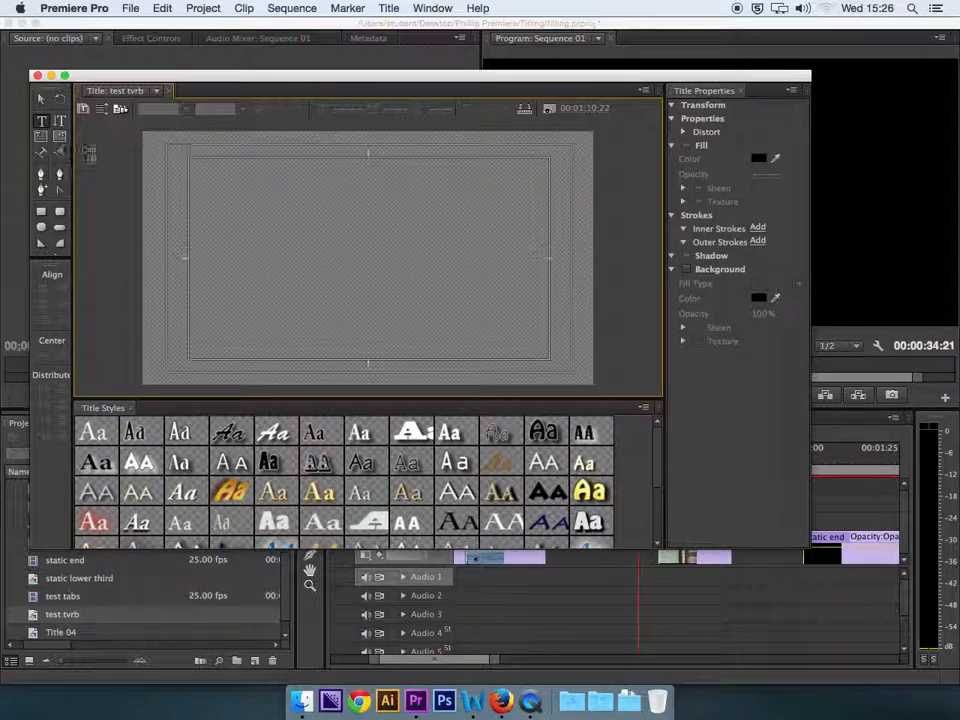
pyautogui.moveTo(261, 77); pyautogui.dragTo(266, 73)
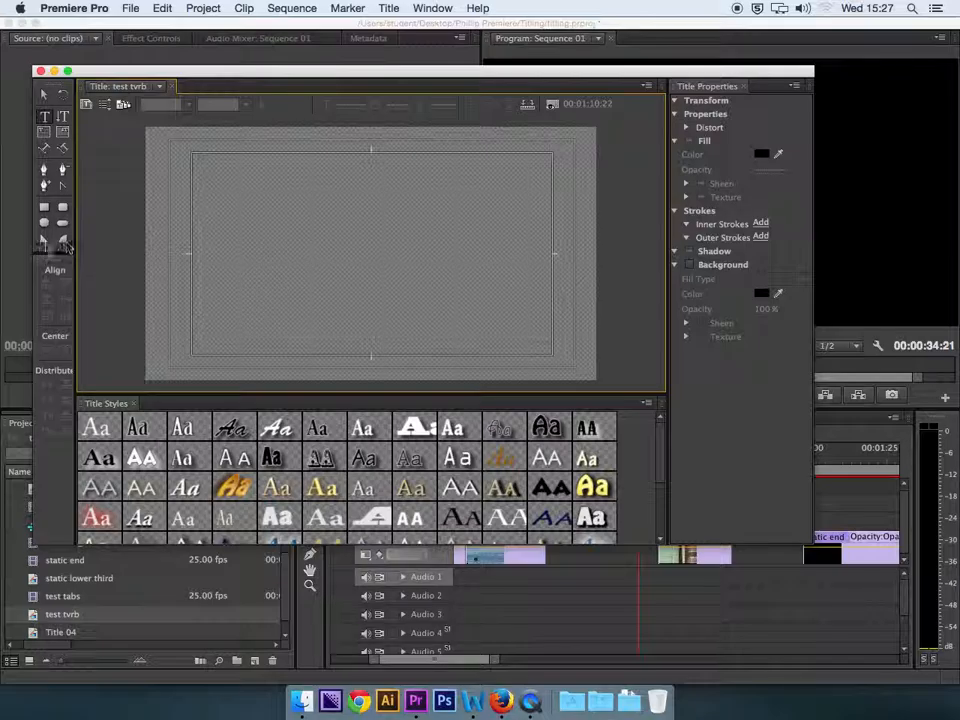
pyautogui.moveTo(51, 257); pyautogui.dragTo(50, 323)
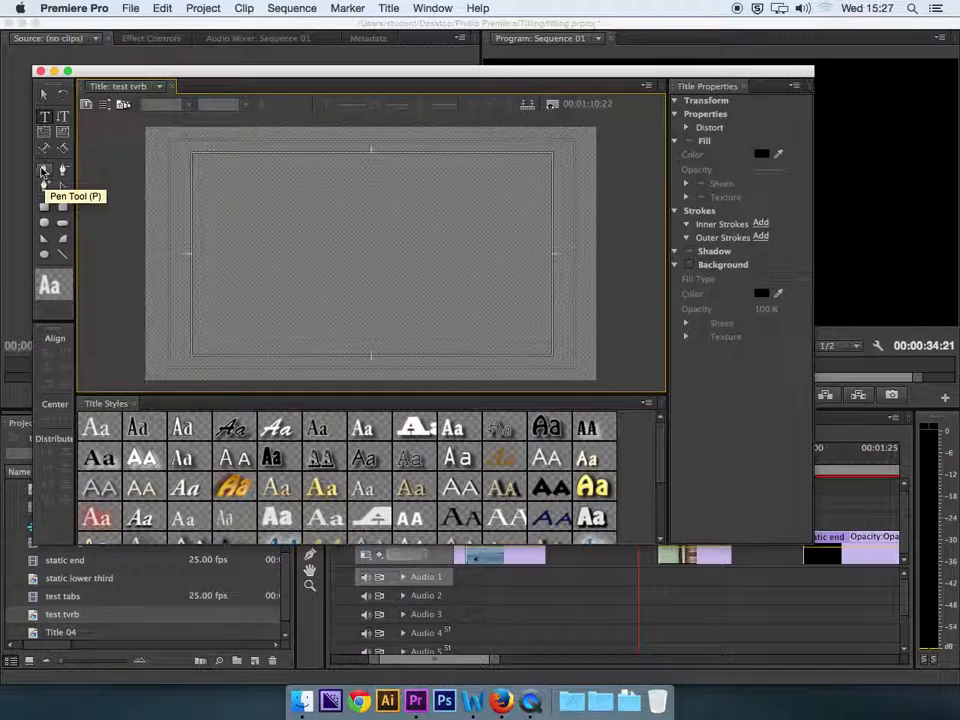
# Step: Draw a round-ended bar about 1094 wide and 116 high in the lower third, extending past the frame's left edge
pyautogui.click(63, 225)
pyautogui.moveTo(129, 293); pyautogui.dragTo(386, 340)
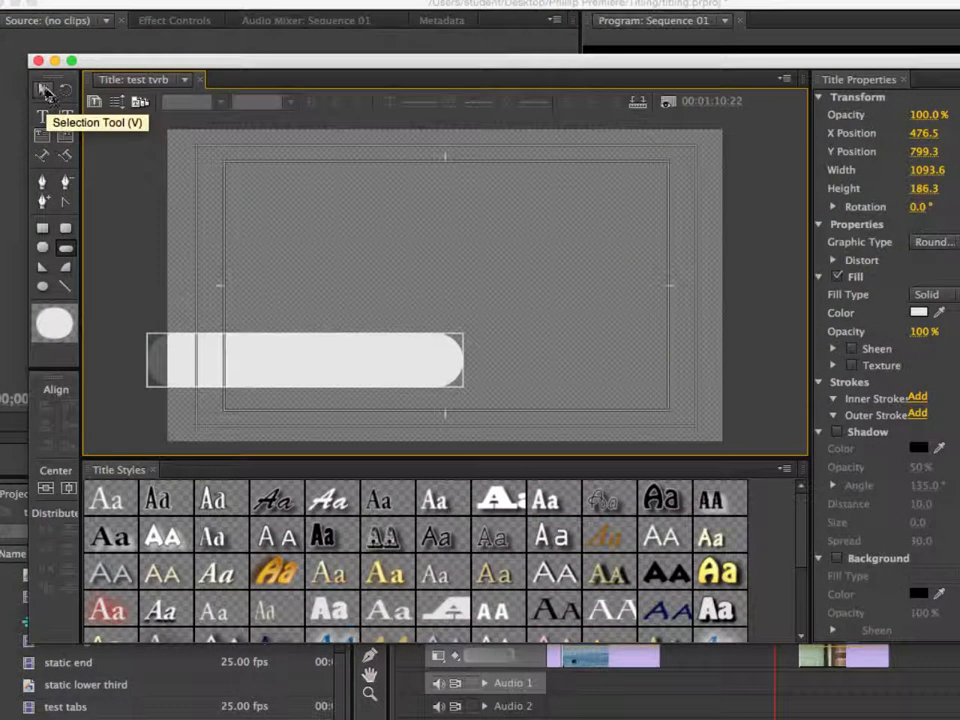
pyautogui.click(45, 92)
pyautogui.moveTo(289, 336); pyautogui.dragTo(314, 372)
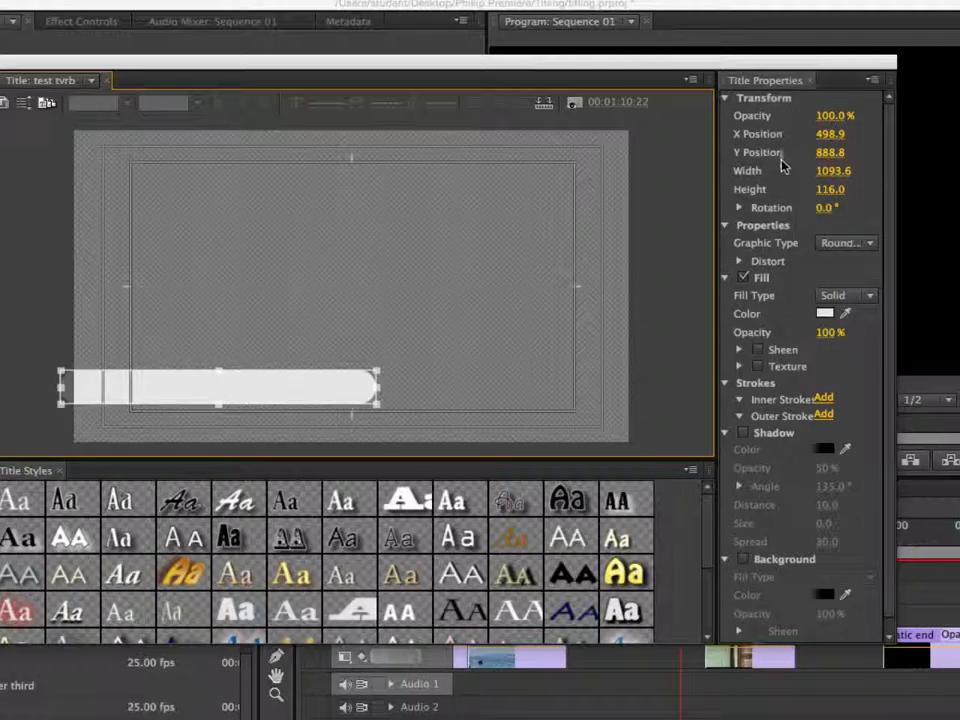
# Step: Change the bar's fill colour to yellow, FFF100
pyautogui.click(826, 316)
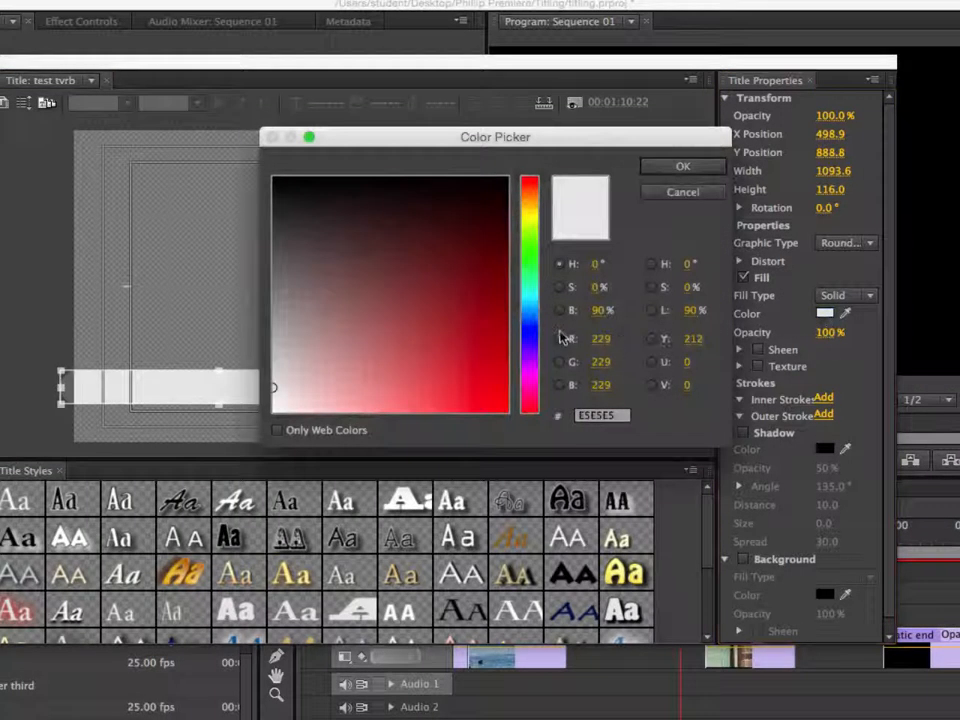
pyautogui.click(531, 216)
pyautogui.click(506, 410)
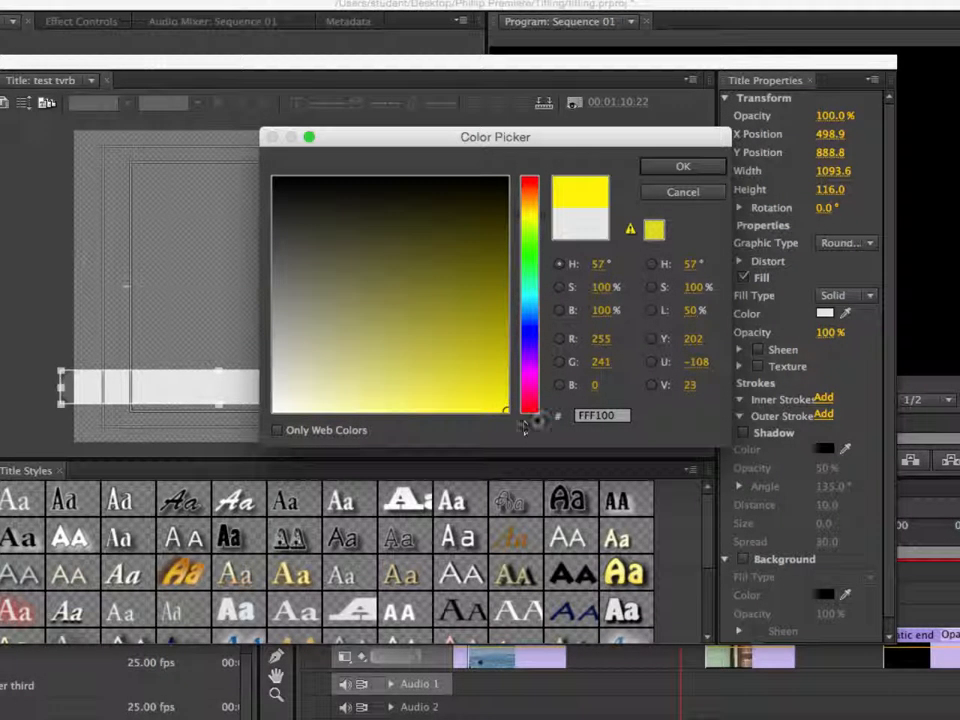
pyautogui.click(684, 168)
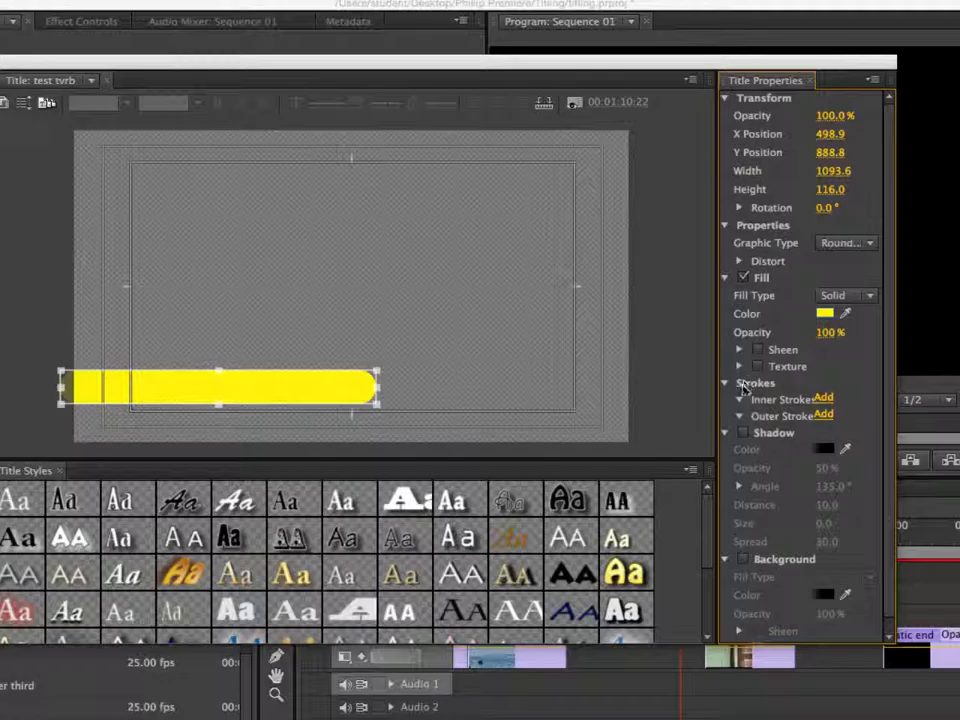
# Step: Add a white outer stroke of size 3 to the yellow bar
pyautogui.click(823, 415)
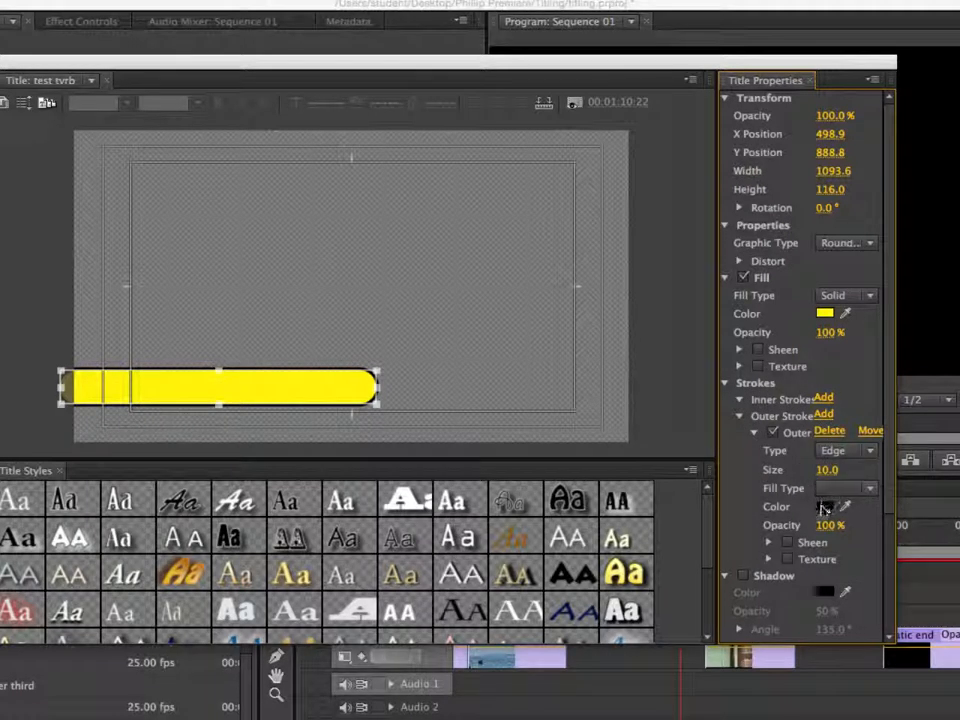
pyautogui.write('3')
pyautogui.click(823, 506)
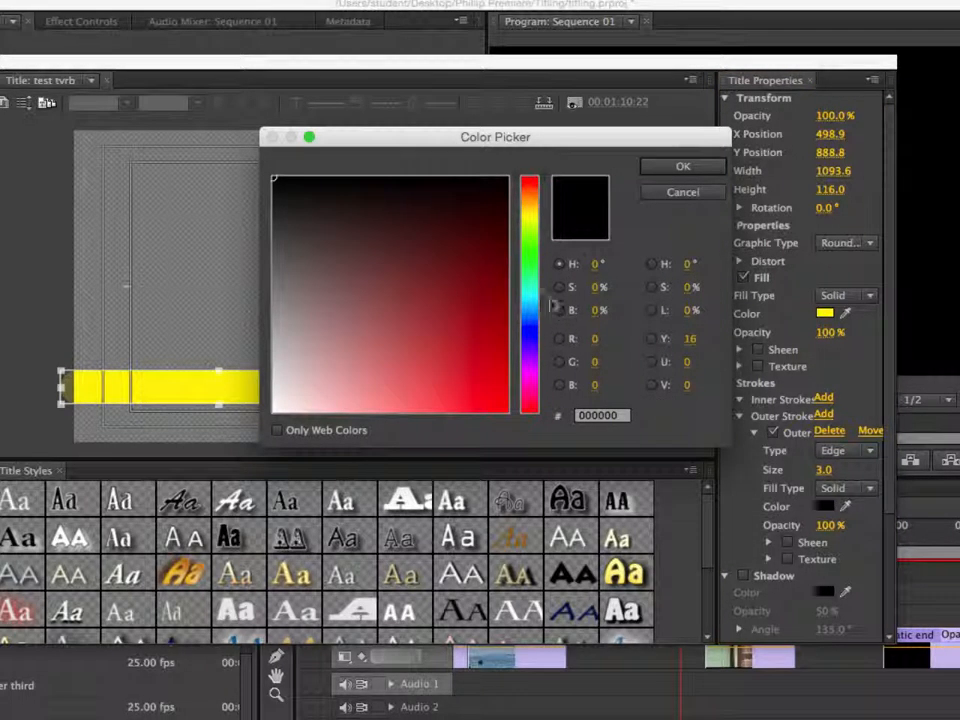
pyautogui.click(276, 410)
pyautogui.click(683, 166)
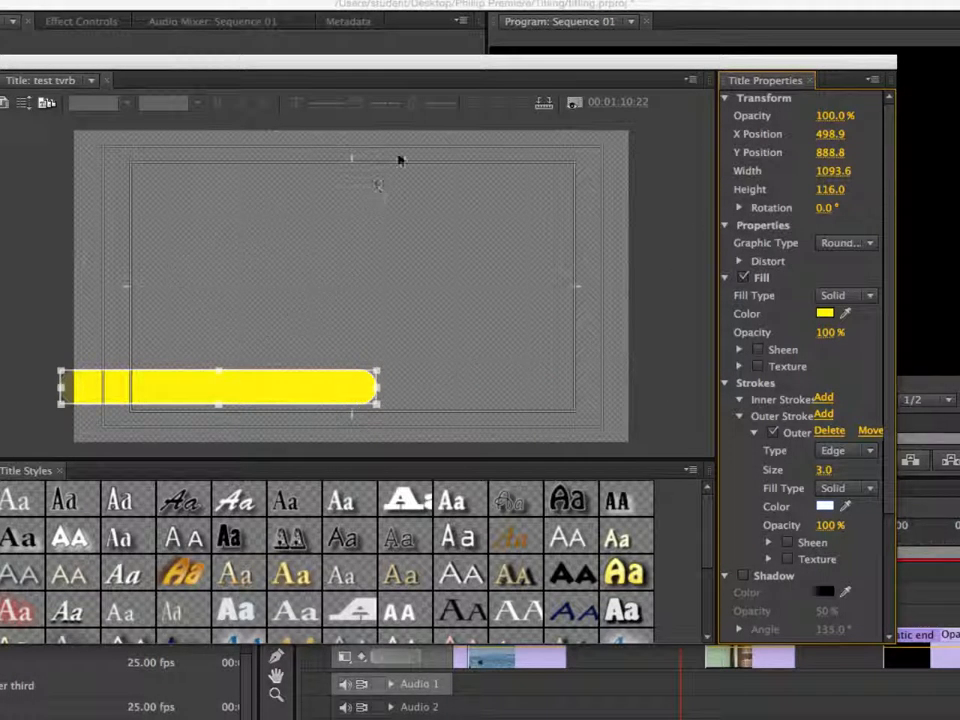
# Step: Close the title window and rename the test tvrb title in the project as "yellow bar"
pyautogui.moveTo(375, 64); pyautogui.dragTo(445, 34)
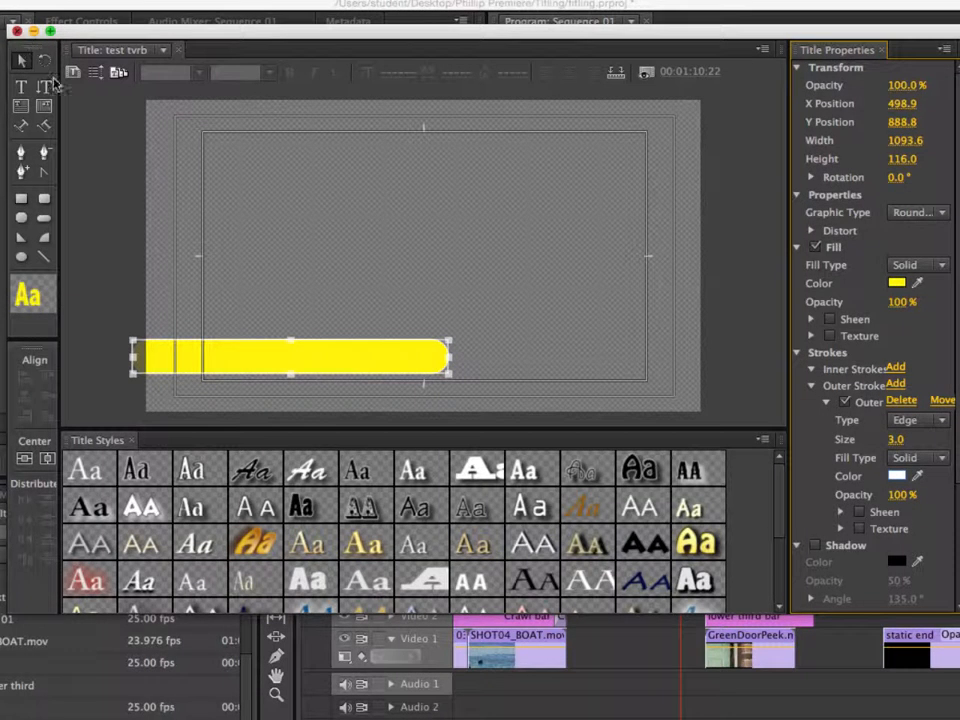
pyautogui.click(17, 31)
pyautogui.click(38, 613)
pyautogui.click(58, 614)
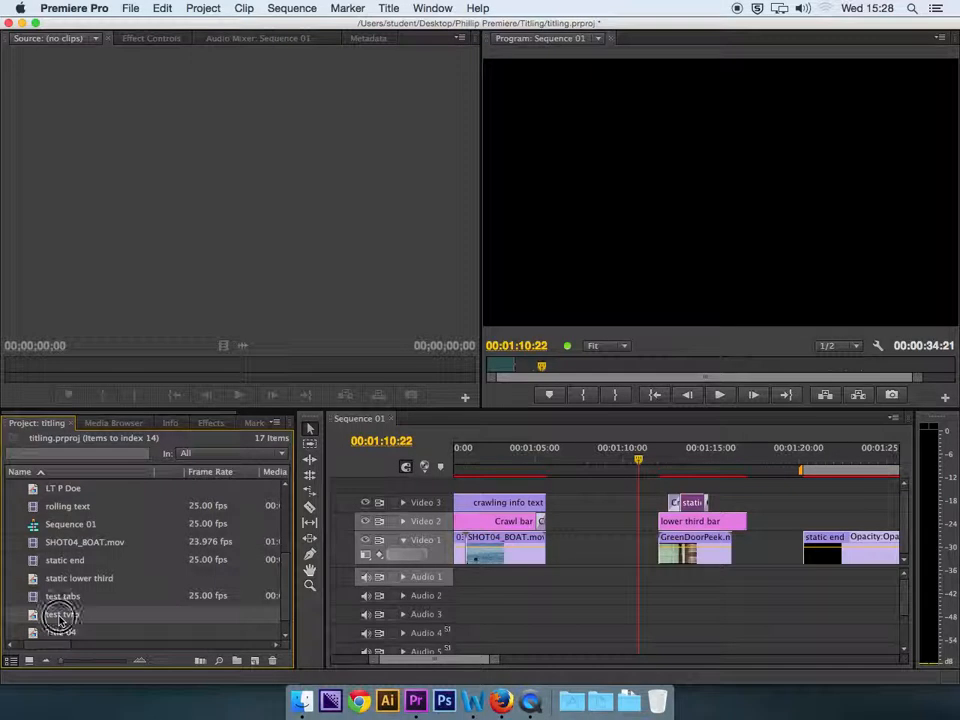
pyautogui.write('yellow bar')
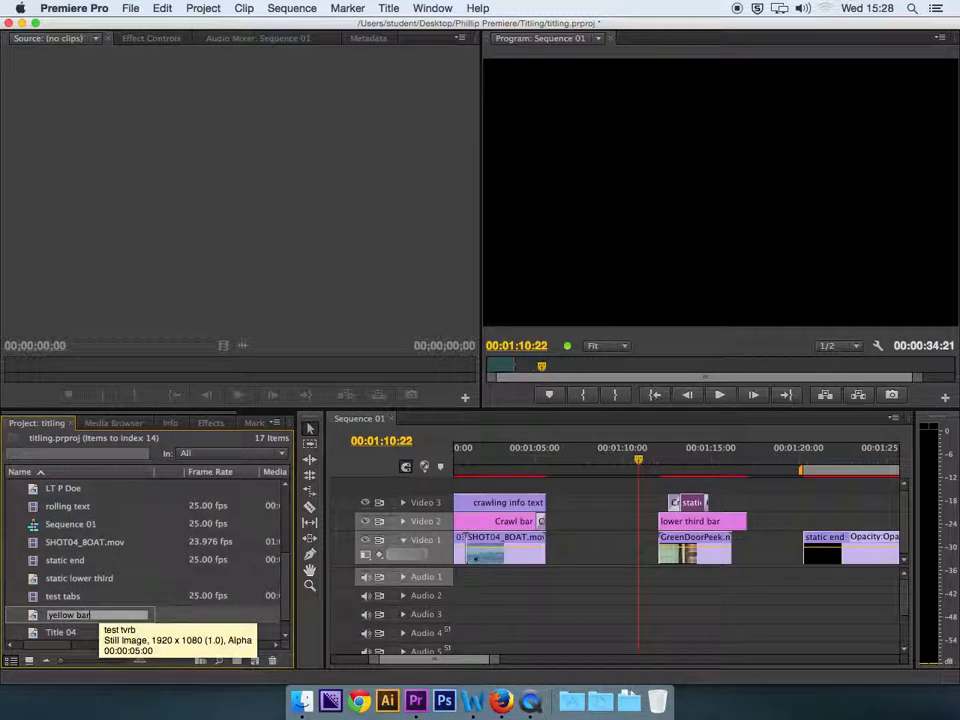
pyautogui.click(166, 611)
# Step: Place the yellow bar title on Video 1 after the last clip and preview it at 00:01:56:13
pyautogui.click(32, 616)
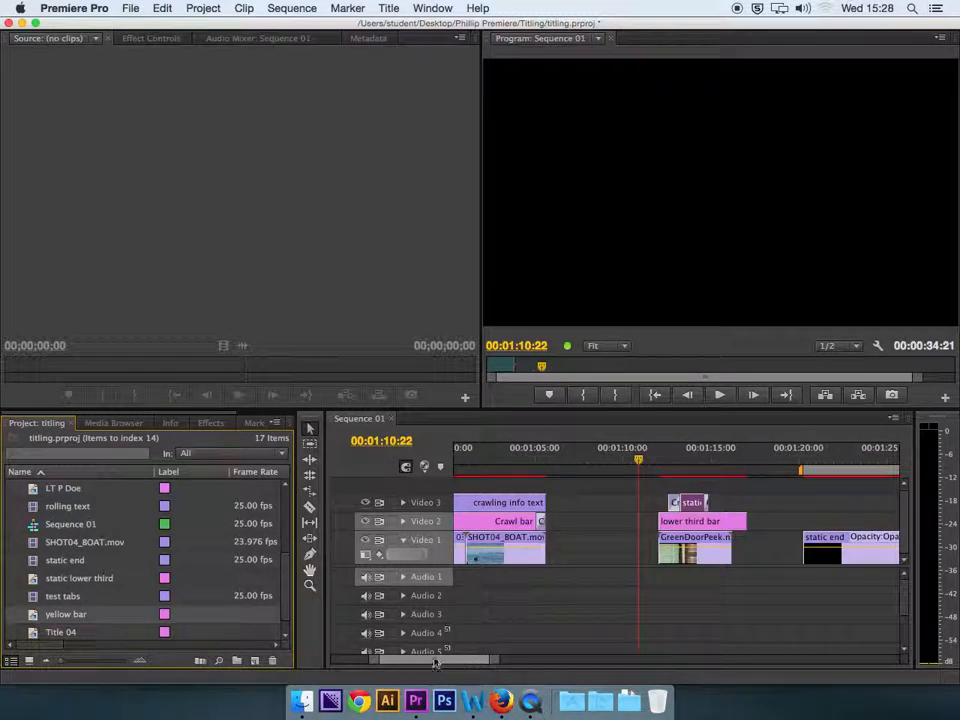
pyautogui.moveTo(435, 663); pyautogui.dragTo(467, 658)
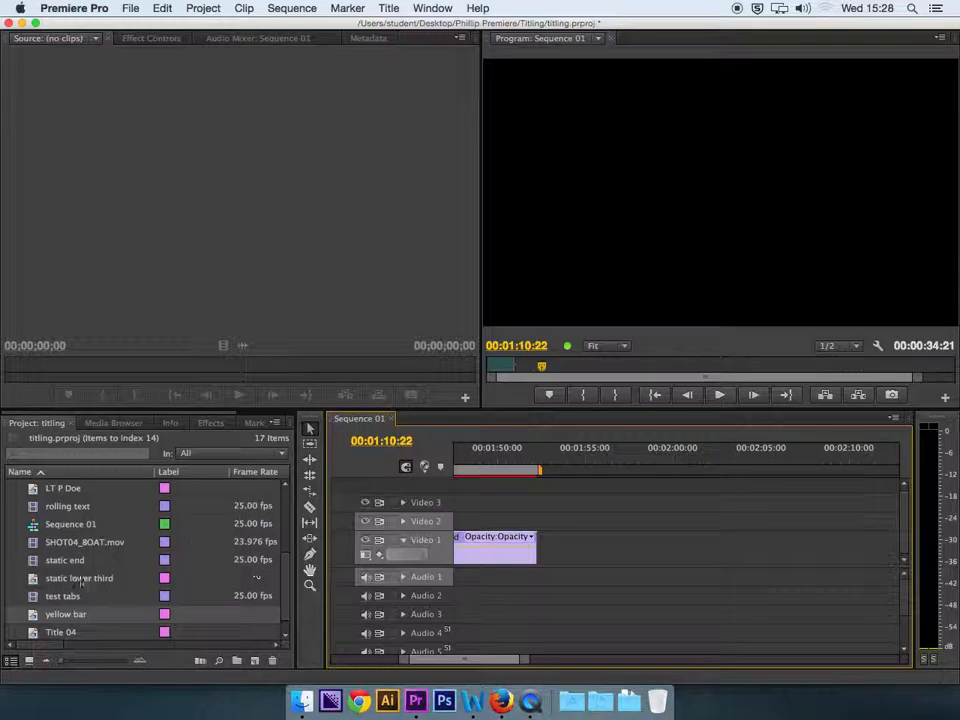
pyautogui.moveTo(75, 614); pyautogui.dragTo(582, 540)
pyautogui.moveTo(597, 448); pyautogui.dragTo(612, 448)
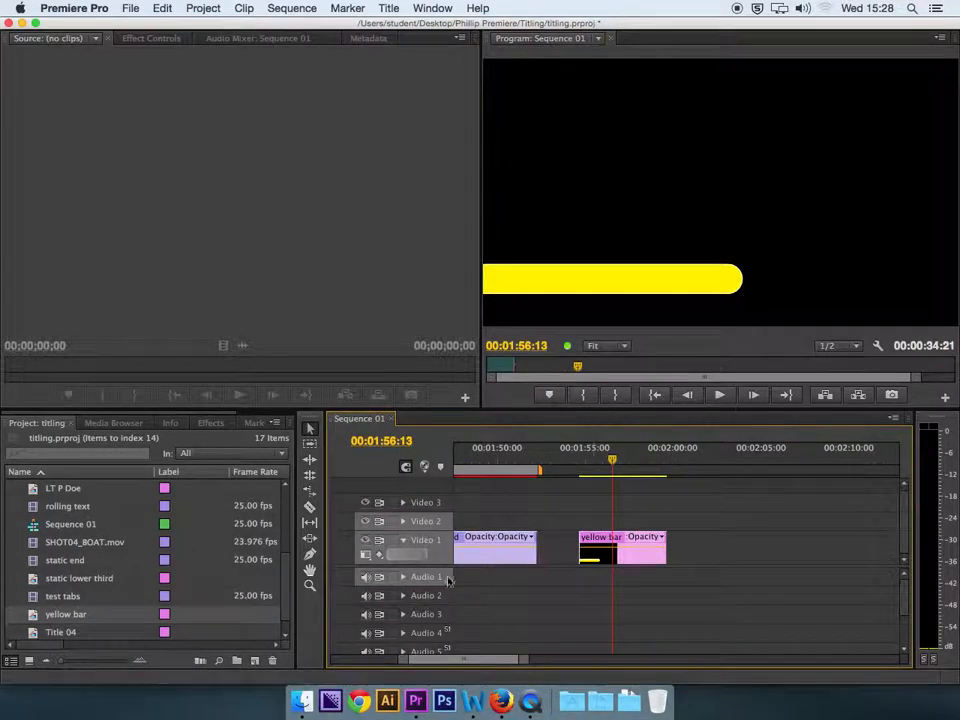
# Step: Shift the yellow bar clip further along Video 1 and place SHOT04_BOAT.mov at 00:01:56:13 in the freed space
pyautogui.moveTo(647, 558); pyautogui.dragTo(794, 558)
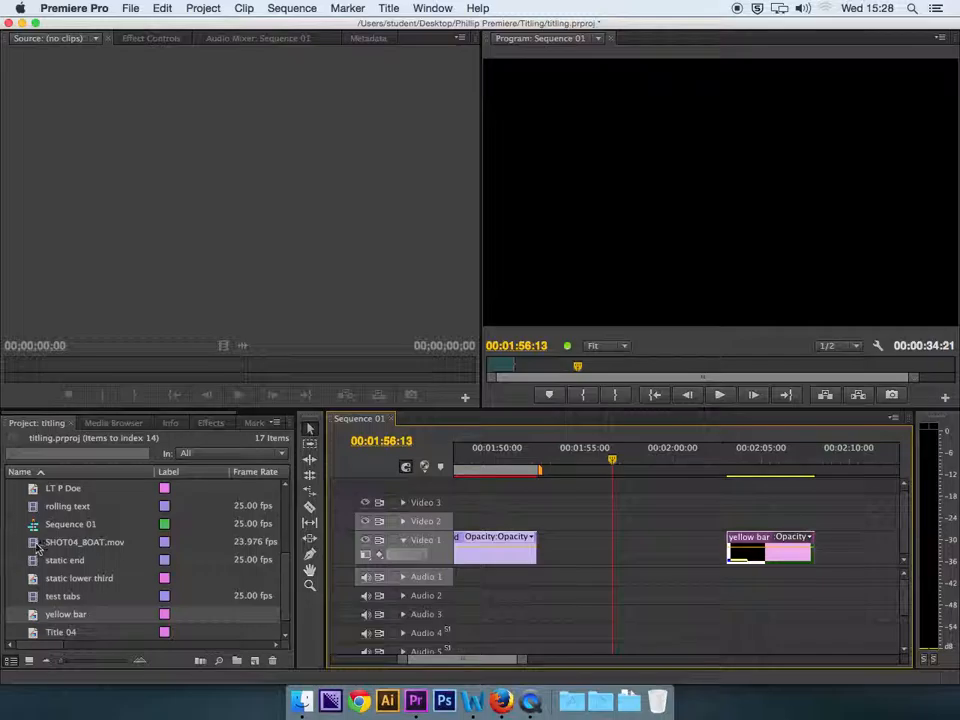
pyautogui.moveTo(35, 545); pyautogui.dragTo(614, 538)
pyautogui.click(640, 455)
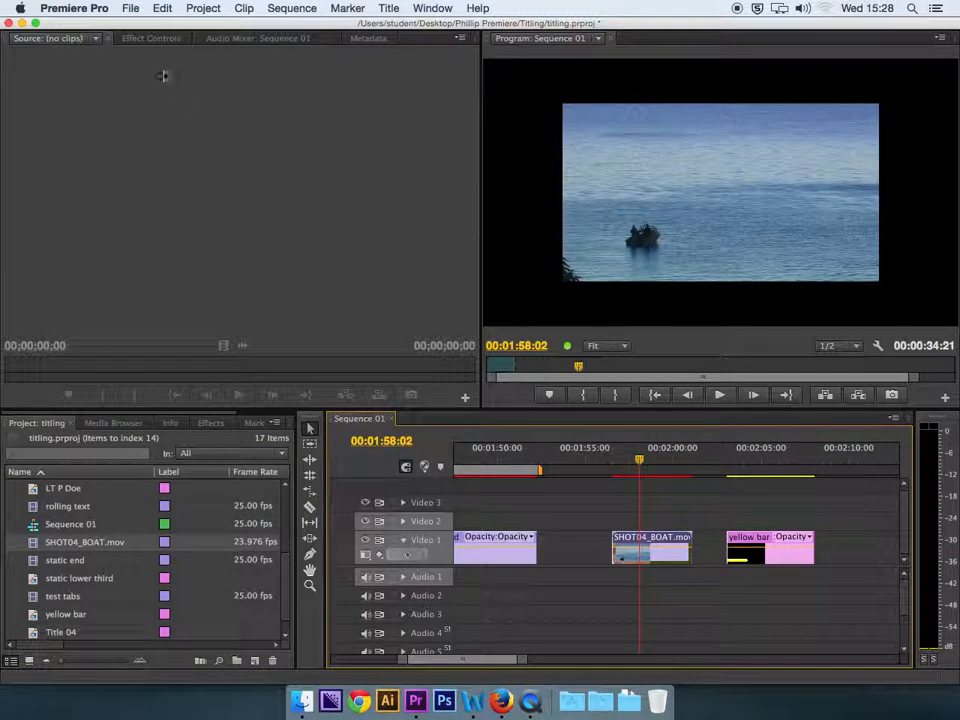
# Step: Scale up the SHOT04_BOAT.mov clip with its Motion effect until it fills the whole frame
pyautogui.click(148, 39)
pyautogui.click(71, 97)
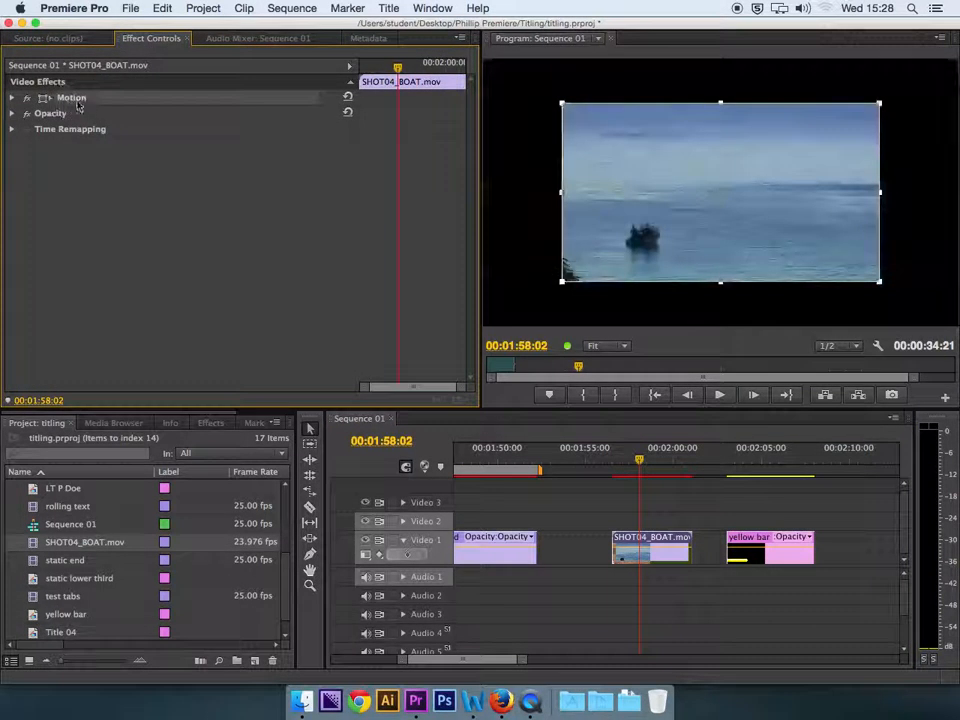
pyautogui.moveTo(562, 104); pyautogui.dragTo(469, 52)
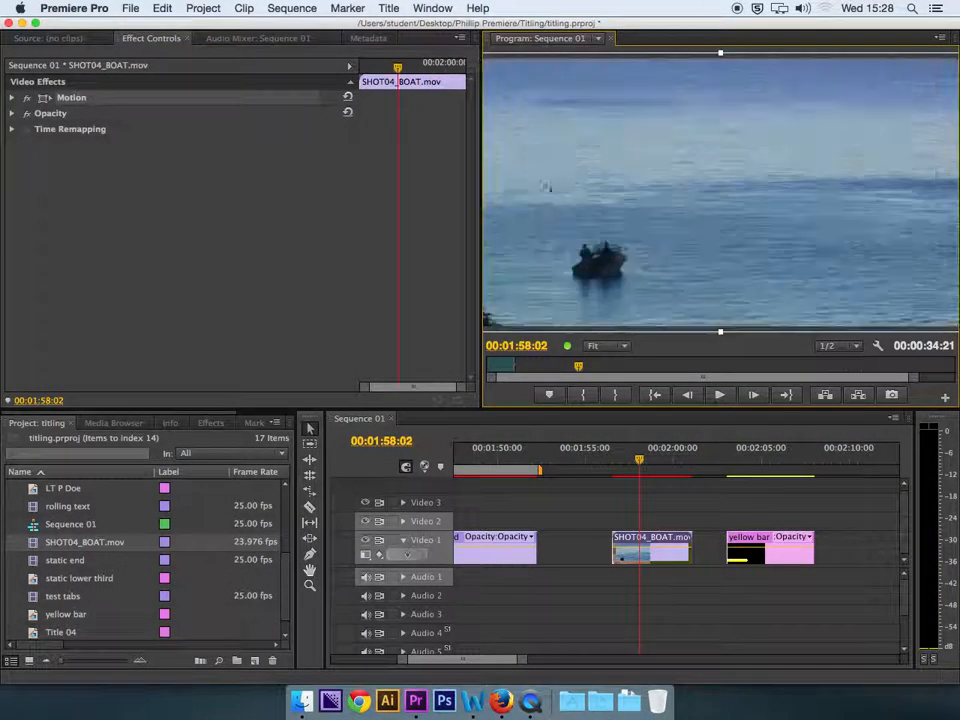
# Step: Move the yellow bar clip onto Video 2 directly above the start of SHOT04_BOAT.mov
pyautogui.click(672, 503)
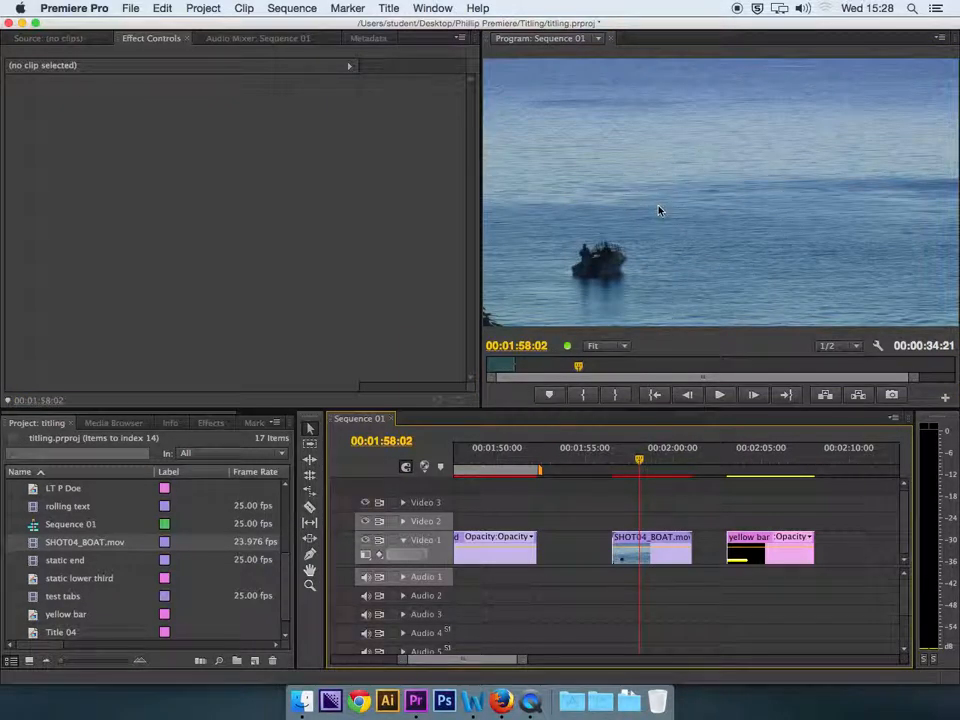
pyautogui.click(617, 346)
pyautogui.click(610, 359)
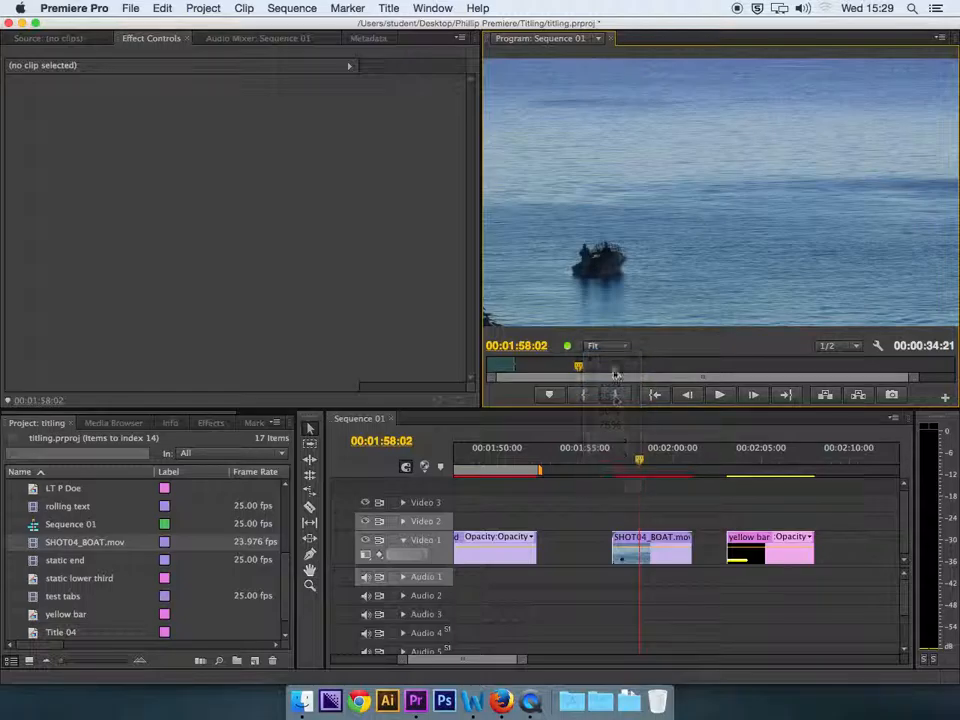
pyautogui.click(651, 457)
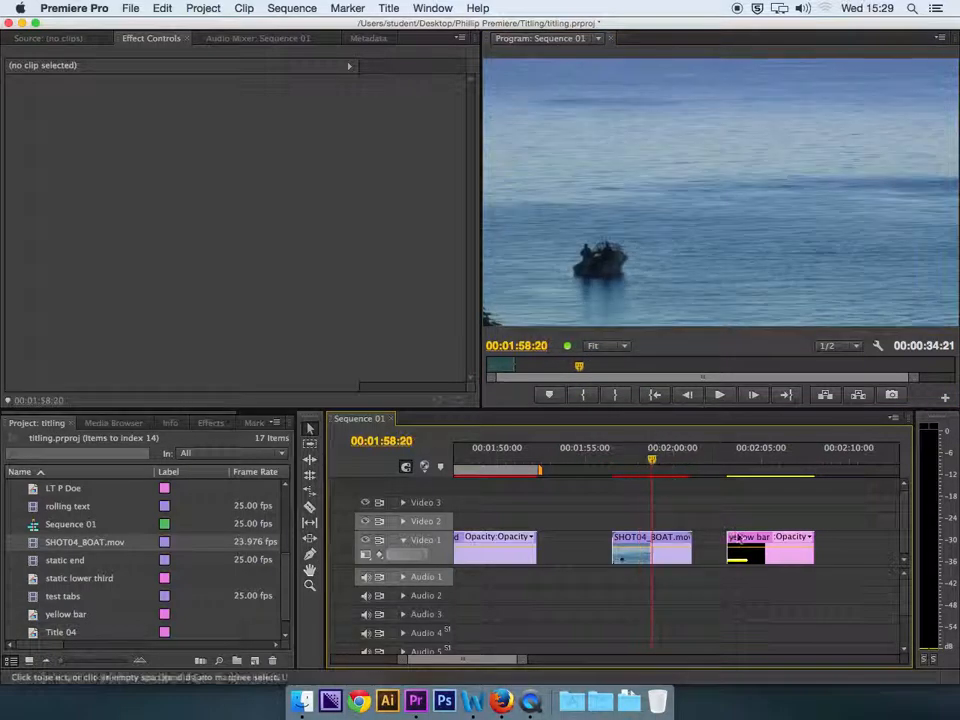
pyautogui.moveTo(757, 560); pyautogui.dragTo(643, 521)
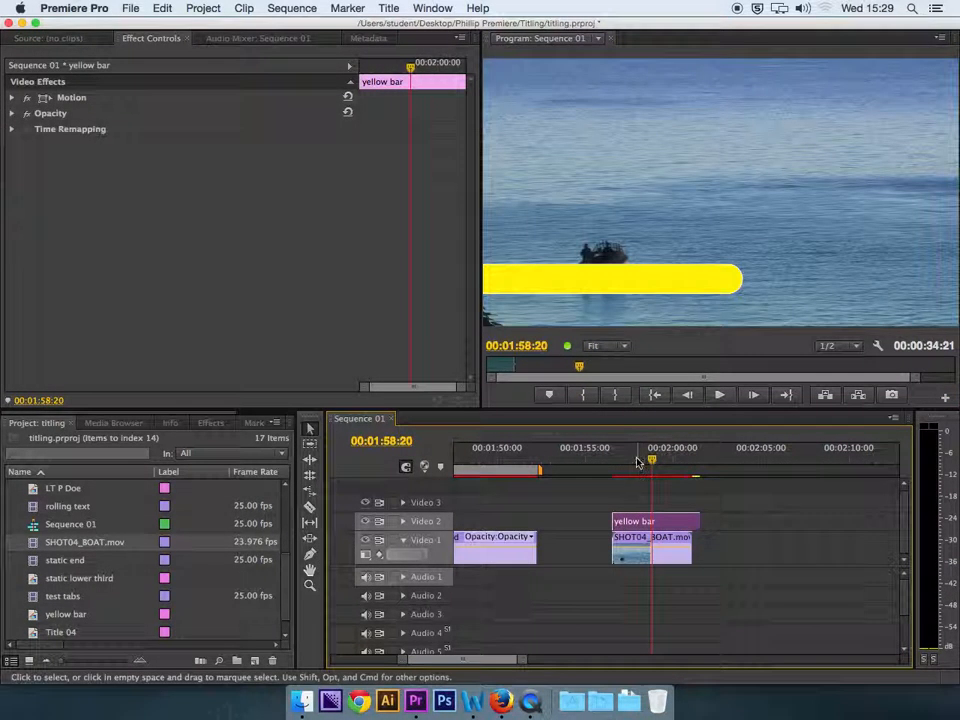
# Step: Park the playhead at 00:01:58:15, where the yellow bar overlaps the boat footage
pyautogui.click(648, 457)
pyautogui.moveTo(649, 458); pyautogui.dragTo(651, 459)
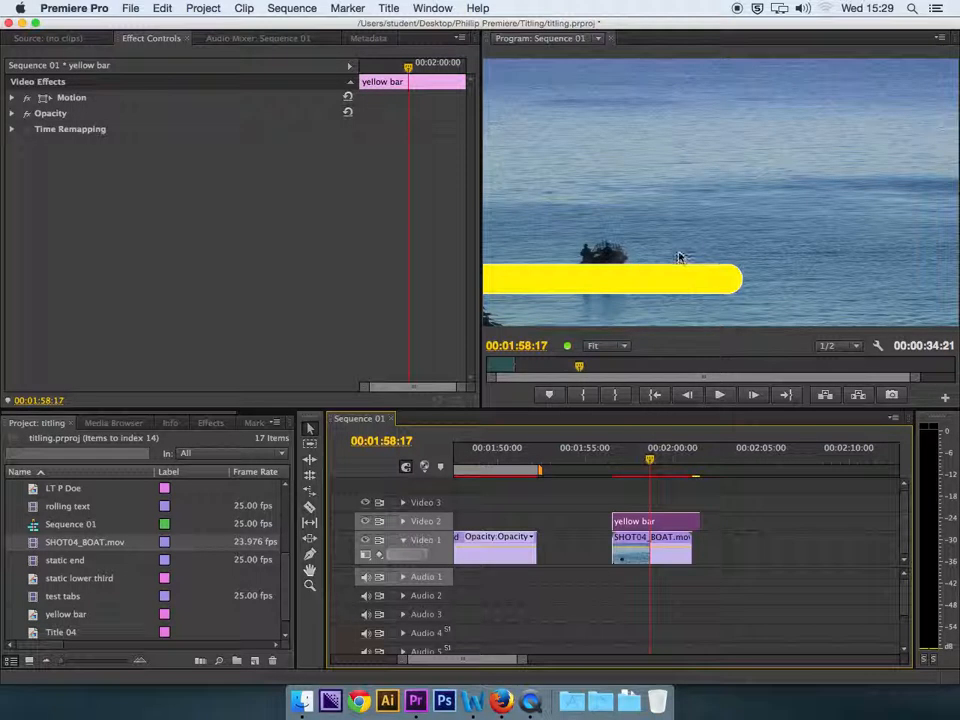
pyautogui.press('super+s')
pyautogui.moveTo(650, 461); pyautogui.dragTo(650, 462)
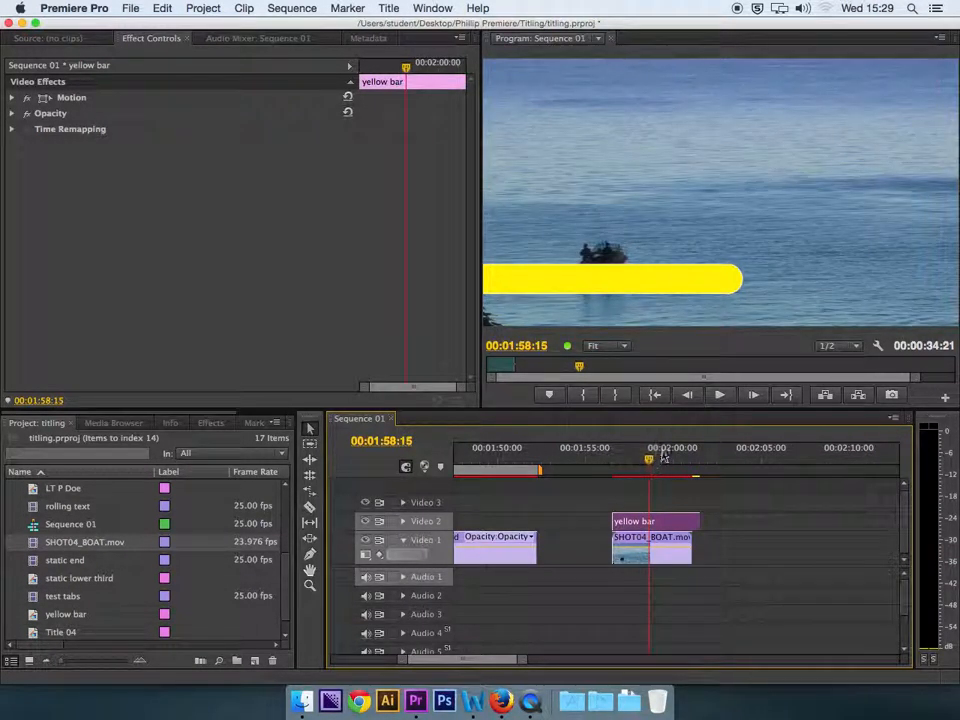
pyautogui.click(643, 552)
pyautogui.click(662, 524)
# Step: Create a 1920 x 1080, 25 fps title named "lower third lab" and show the background video behind it
pyautogui.click(254, 660)
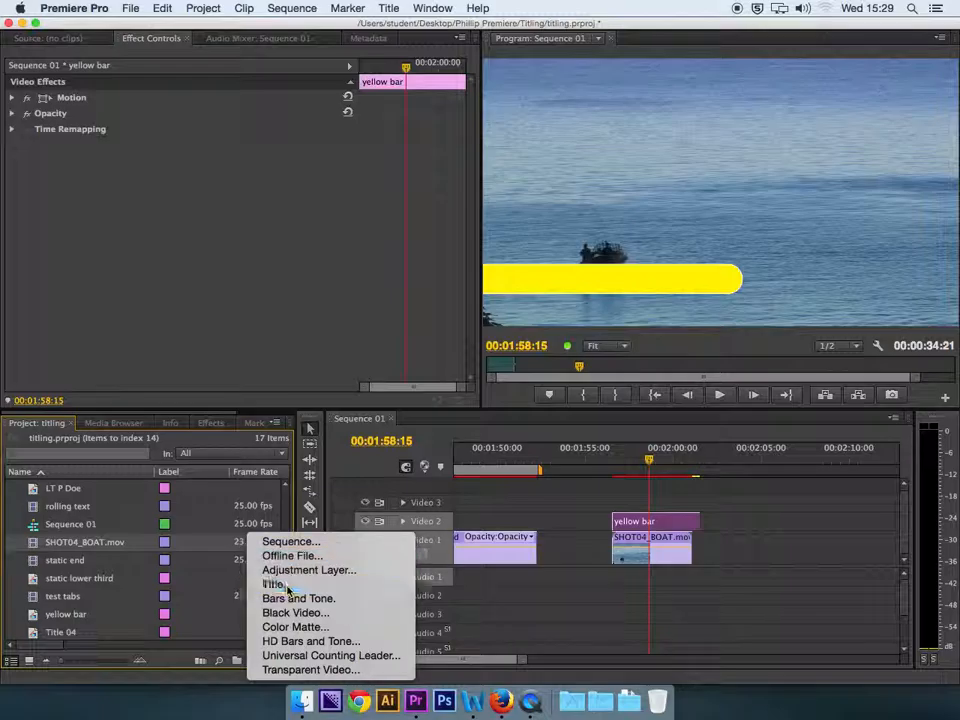
pyautogui.click(287, 586)
pyautogui.write('lower third')
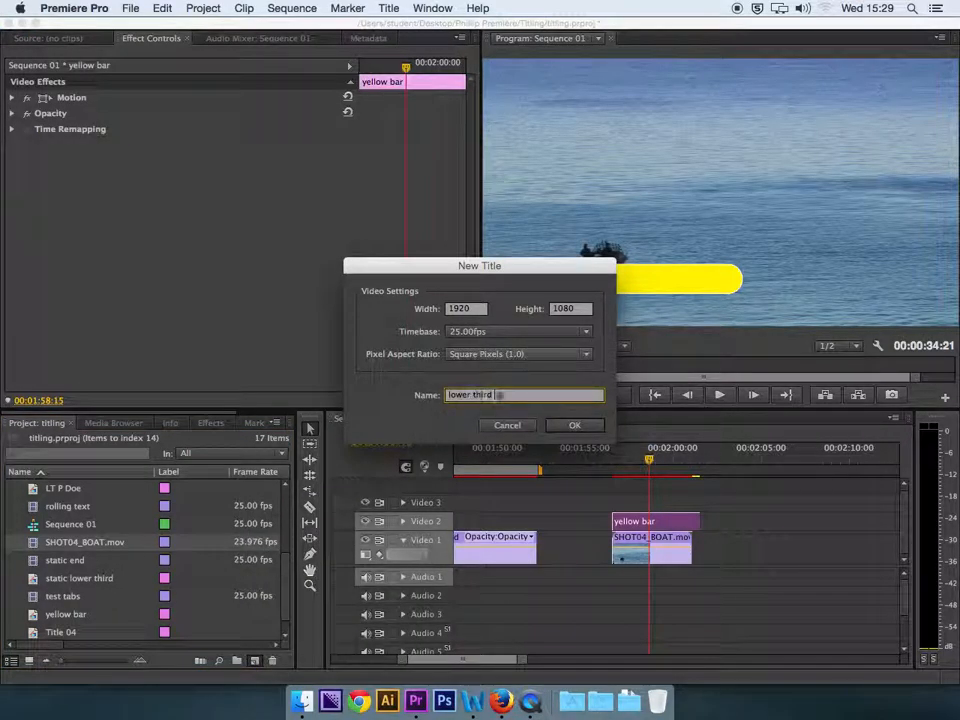
pyautogui.write(' lab')
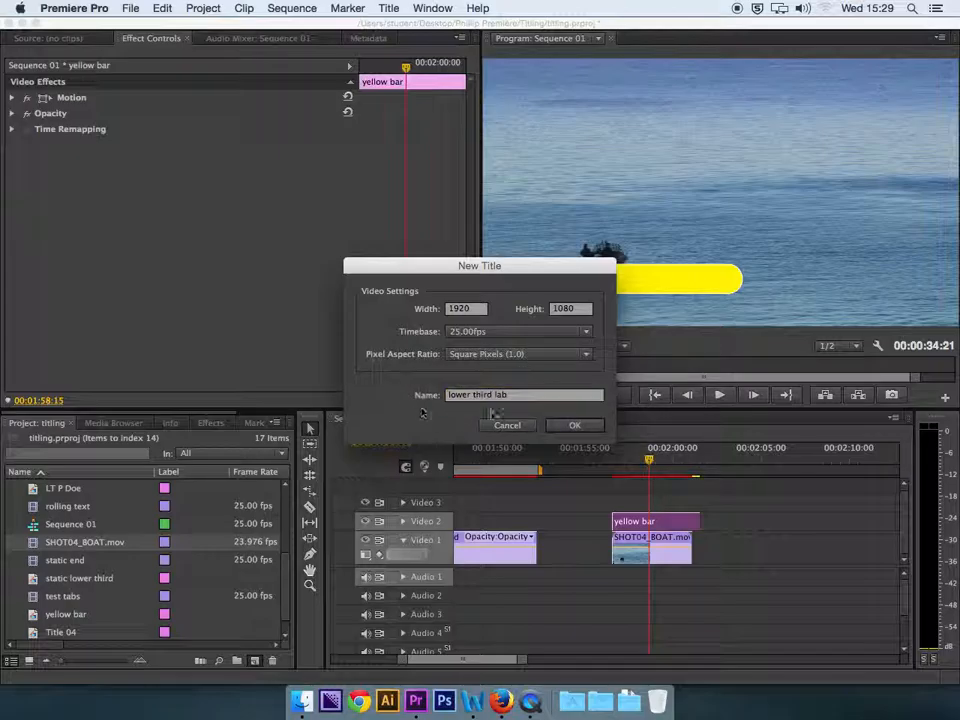
pyautogui.click(574, 425)
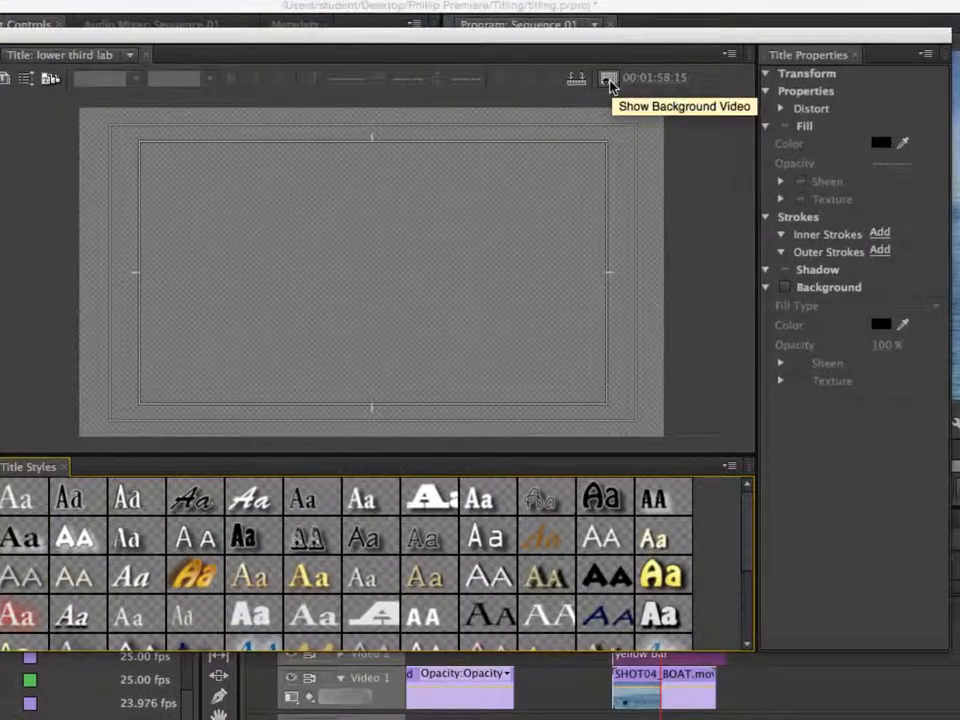
pyautogui.click(608, 79)
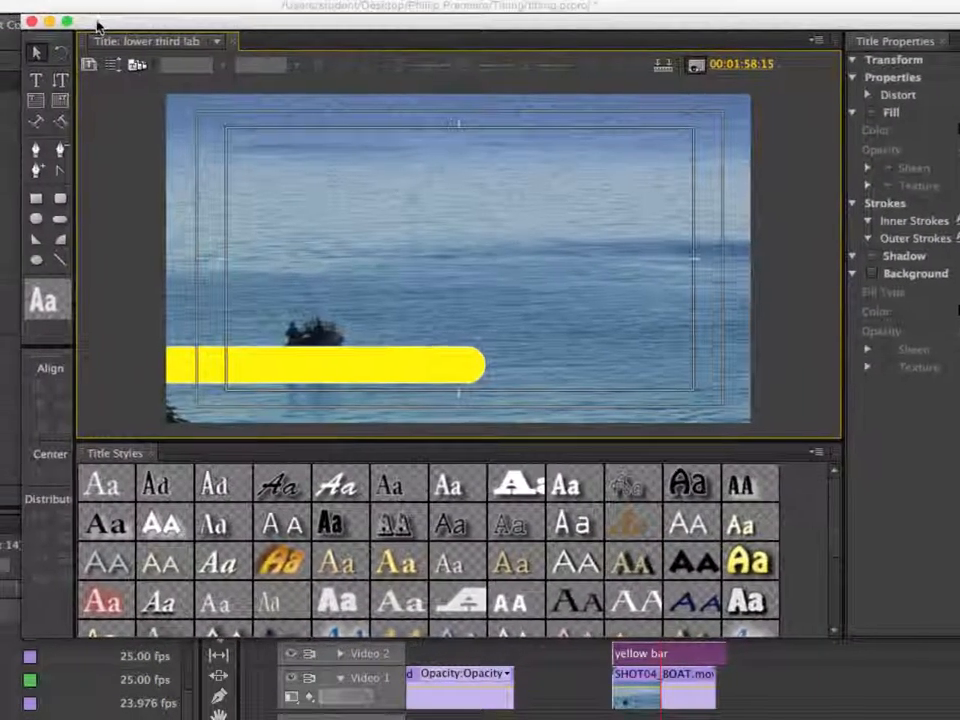
# Step: Add the person's full name in capitals as a text line and move it down onto the yellow bar
pyautogui.click(7, 84)
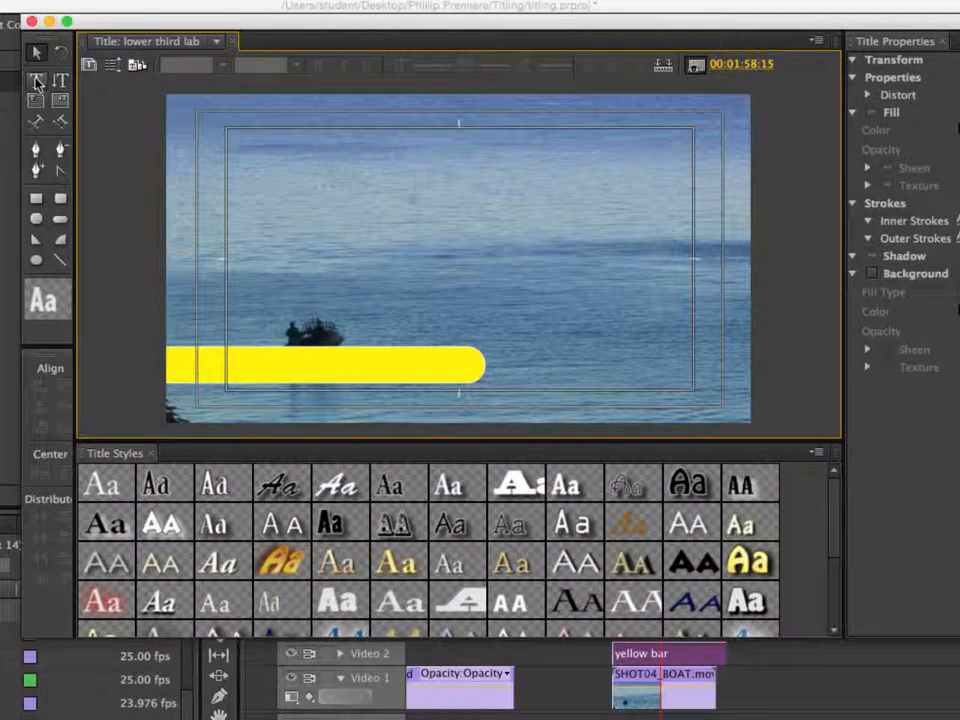
pyautogui.click(260, 365)
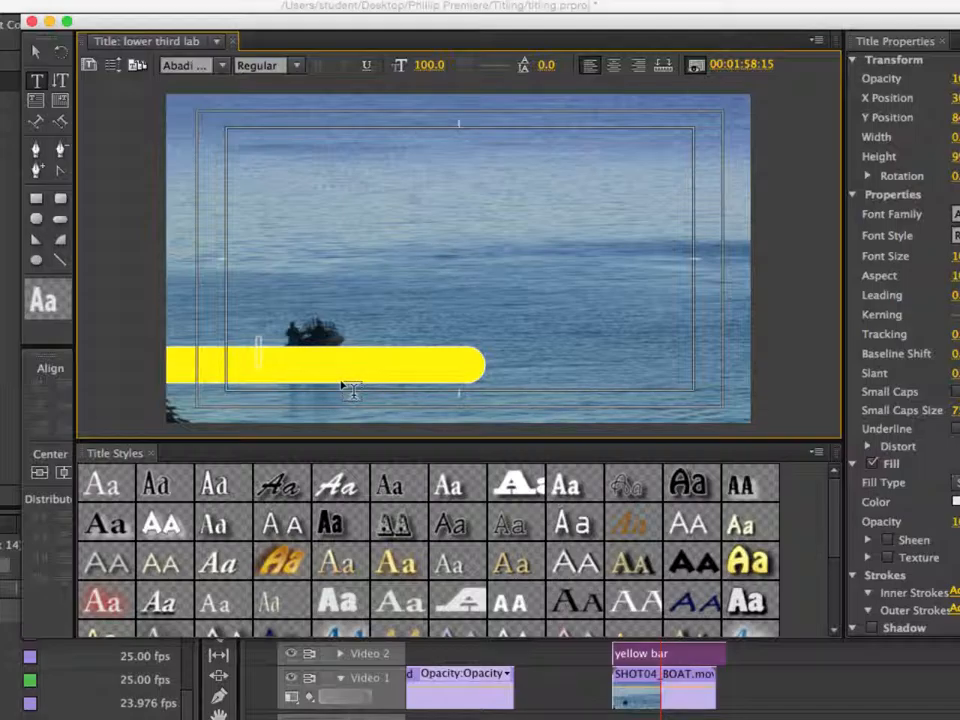
pyautogui.write('JOHN SMITH')
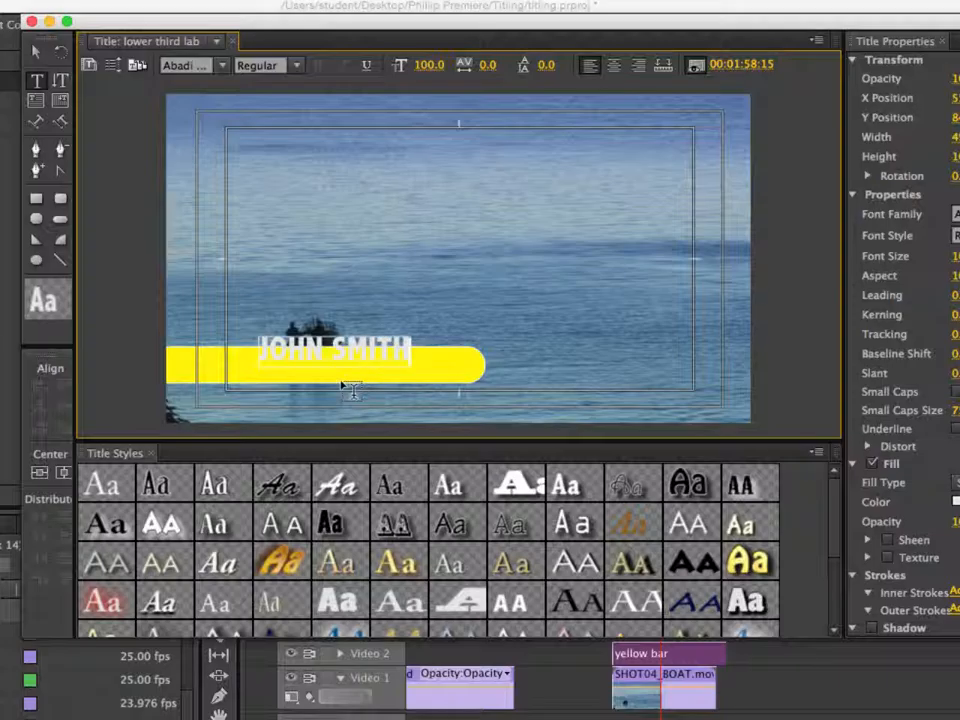
pyautogui.click(37, 81)
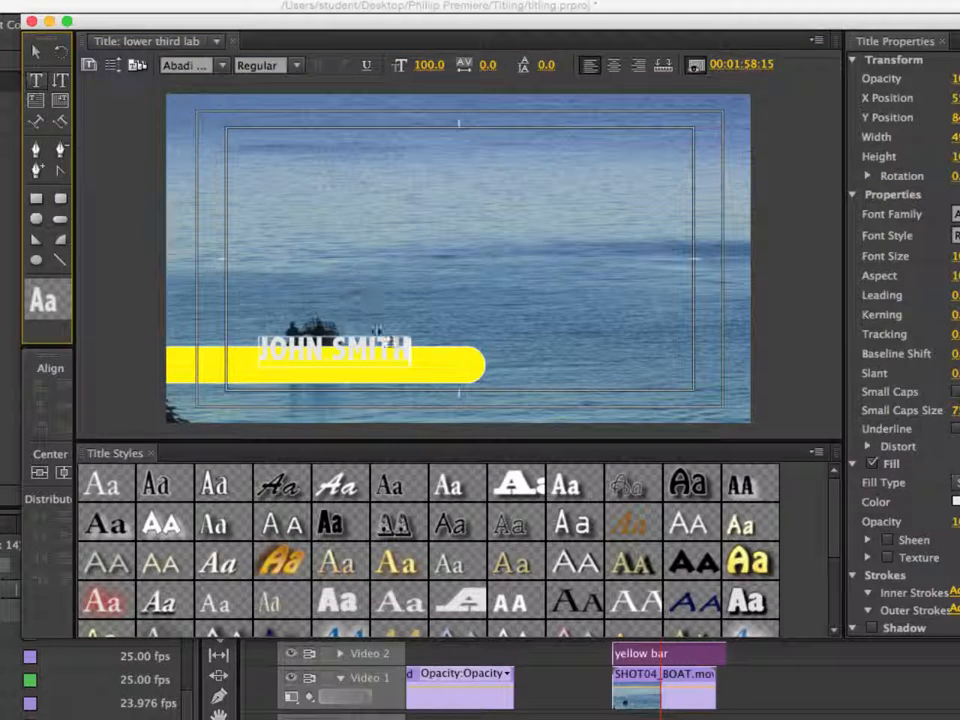
pyautogui.click(36, 51)
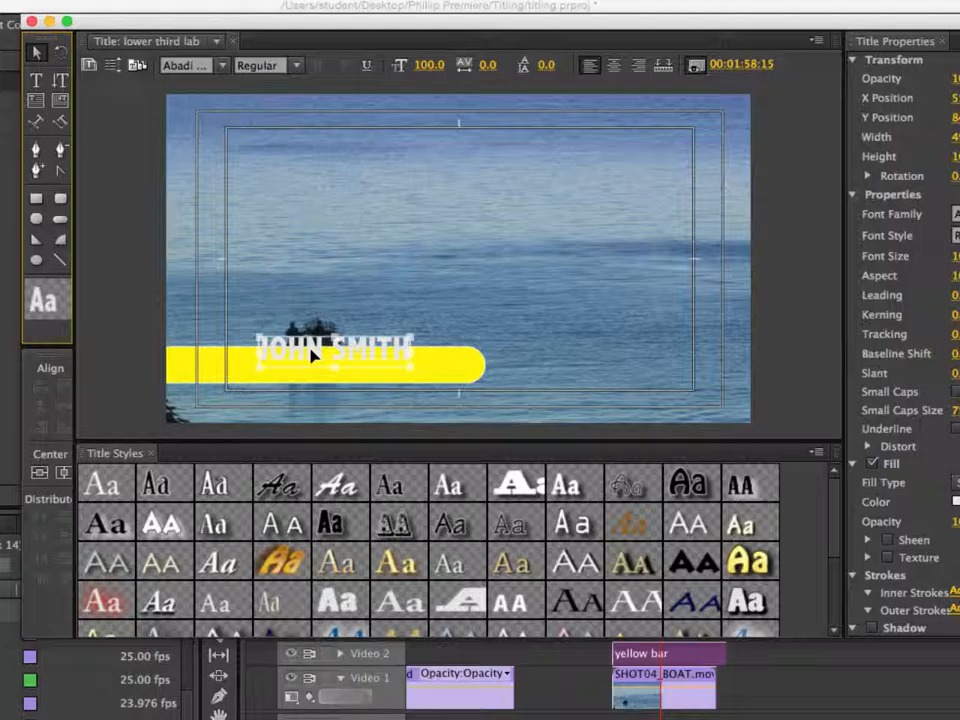
pyautogui.moveTo(313, 355); pyautogui.dragTo(313, 369)
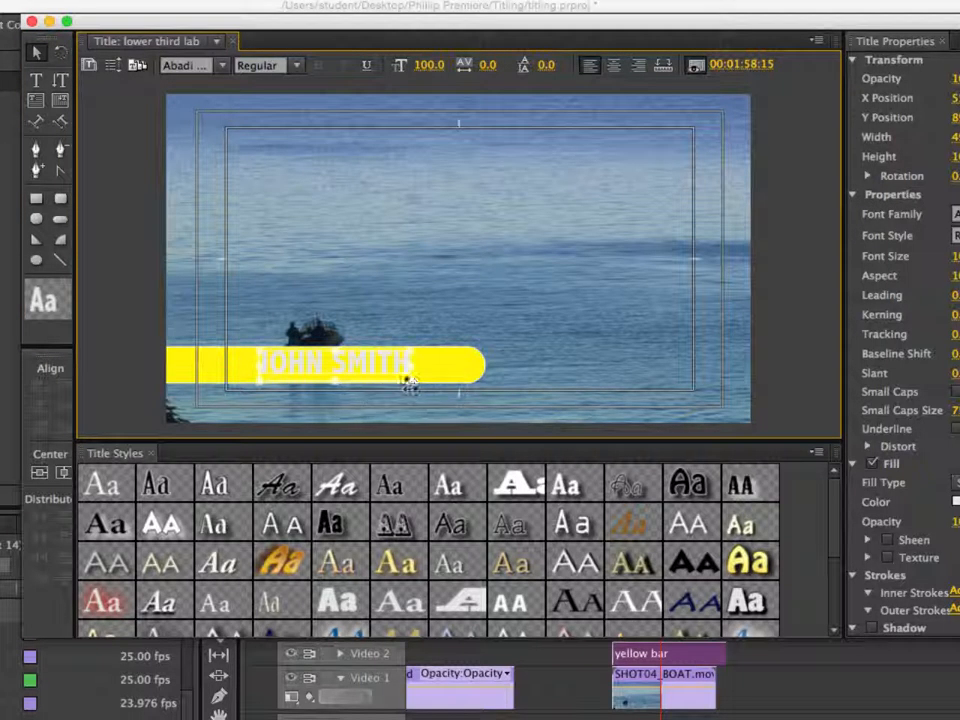
# Step: Reduce the name text to font size 57.7 and change its fill color to black
pyautogui.moveTo(410, 385); pyautogui.dragTo(389, 368)
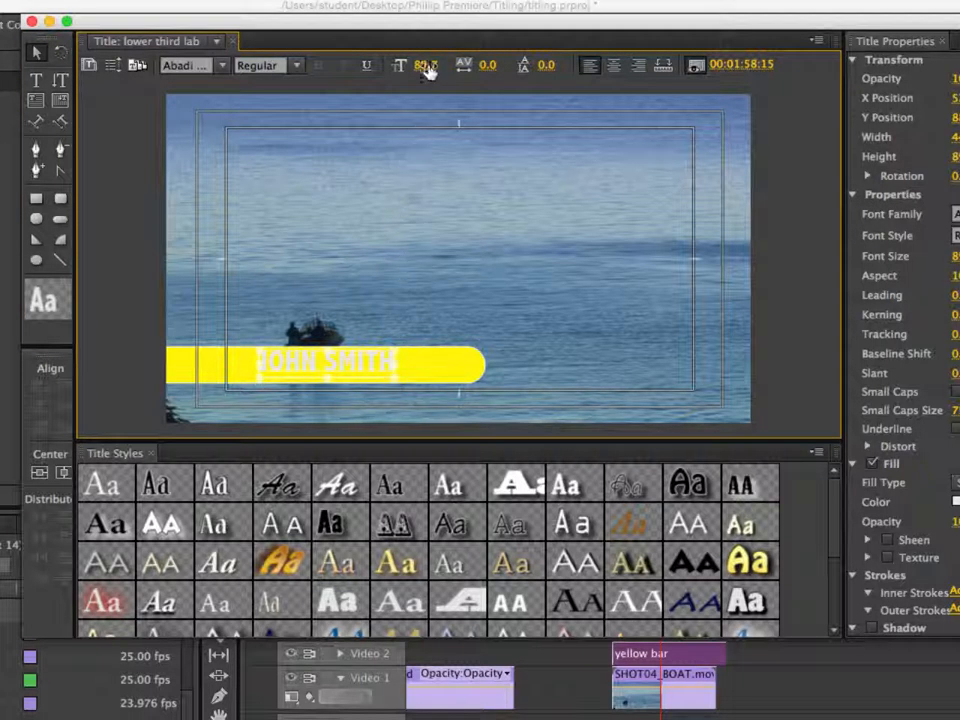
pyautogui.moveTo(425, 65); pyautogui.dragTo(386, 65)
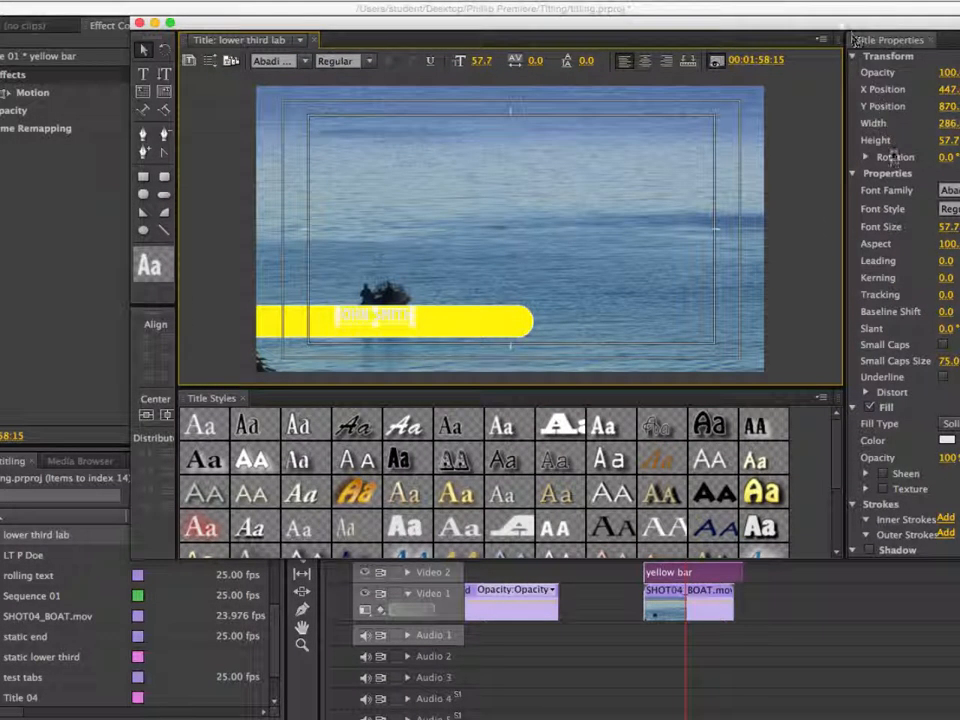
pyautogui.moveTo(869, 25); pyautogui.dragTo(803, 16)
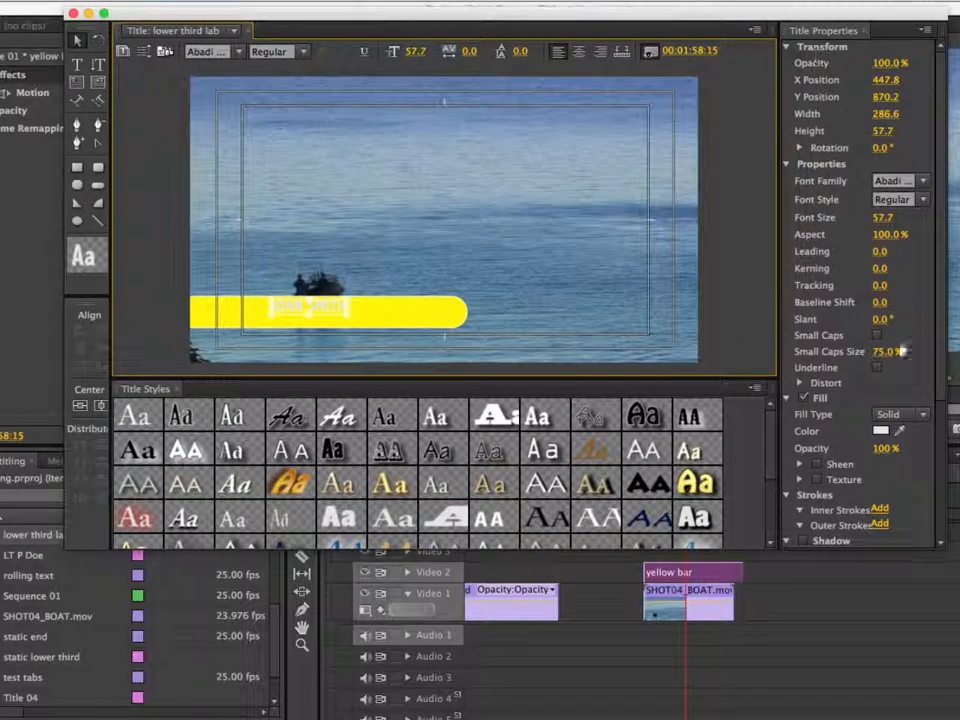
pyautogui.click(884, 432)
pyautogui.moveTo(342, 201); pyautogui.dragTo(293, 163)
pyautogui.click(672, 160)
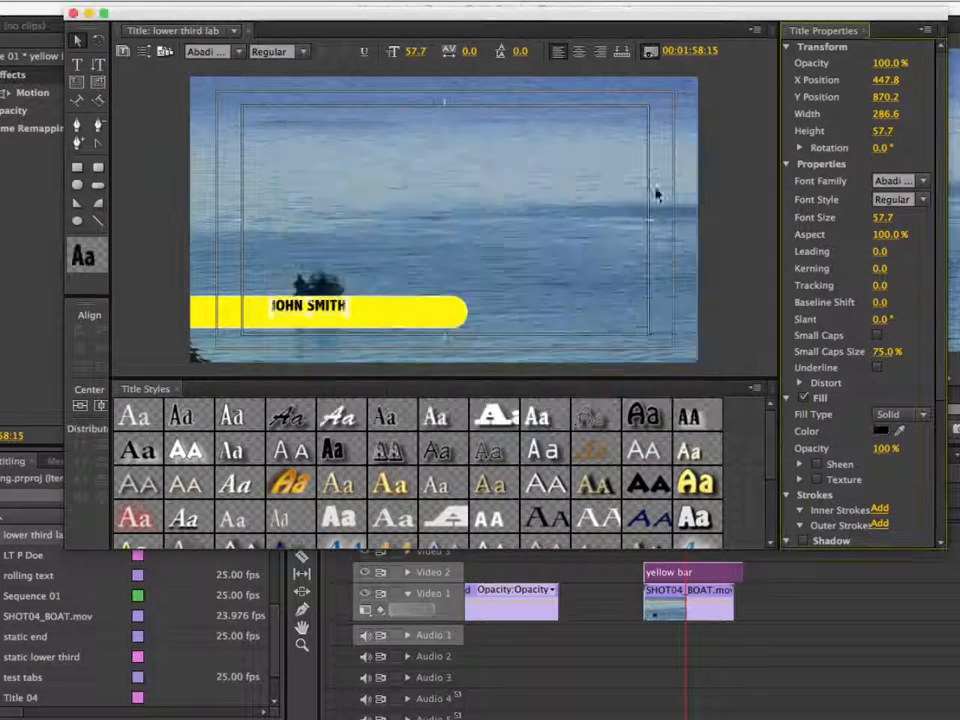
# Step: Shift the name text along the yellow bar to X position 640.1 and deselect it
pyautogui.moveTo(348, 309); pyautogui.dragTo(390, 313)
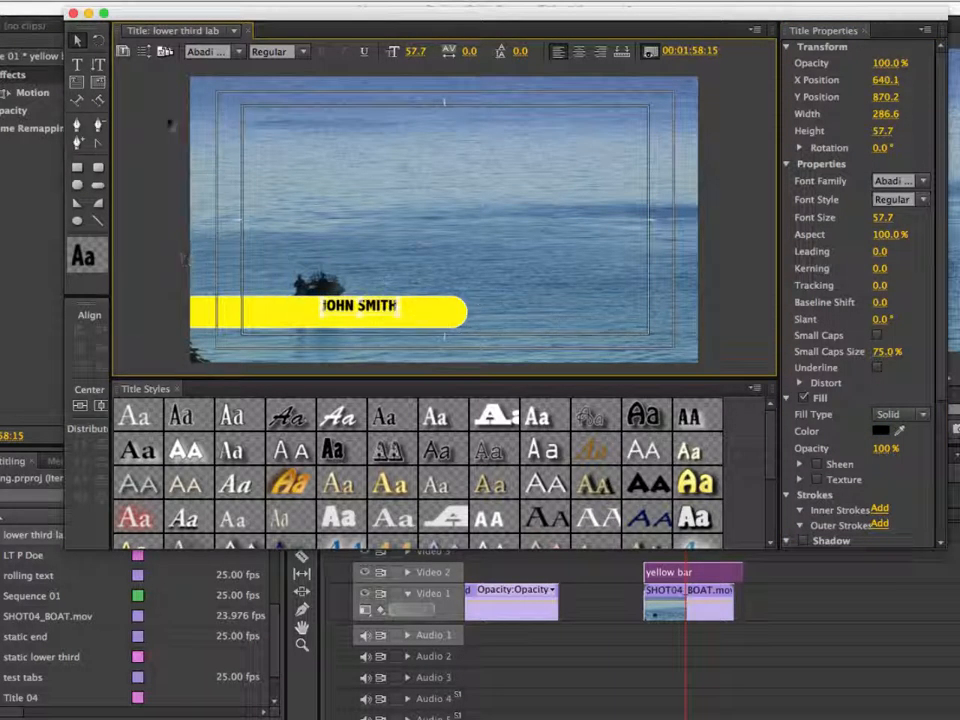
pyautogui.moveTo(308, 17); pyautogui.dragTo(301, 19)
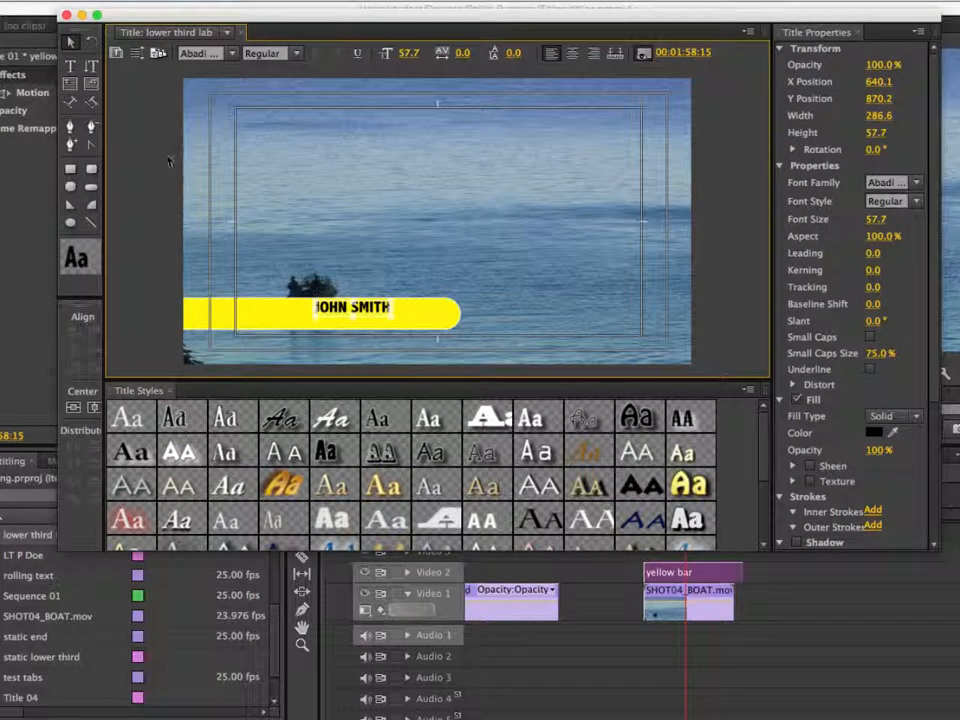
pyautogui.click(156, 189)
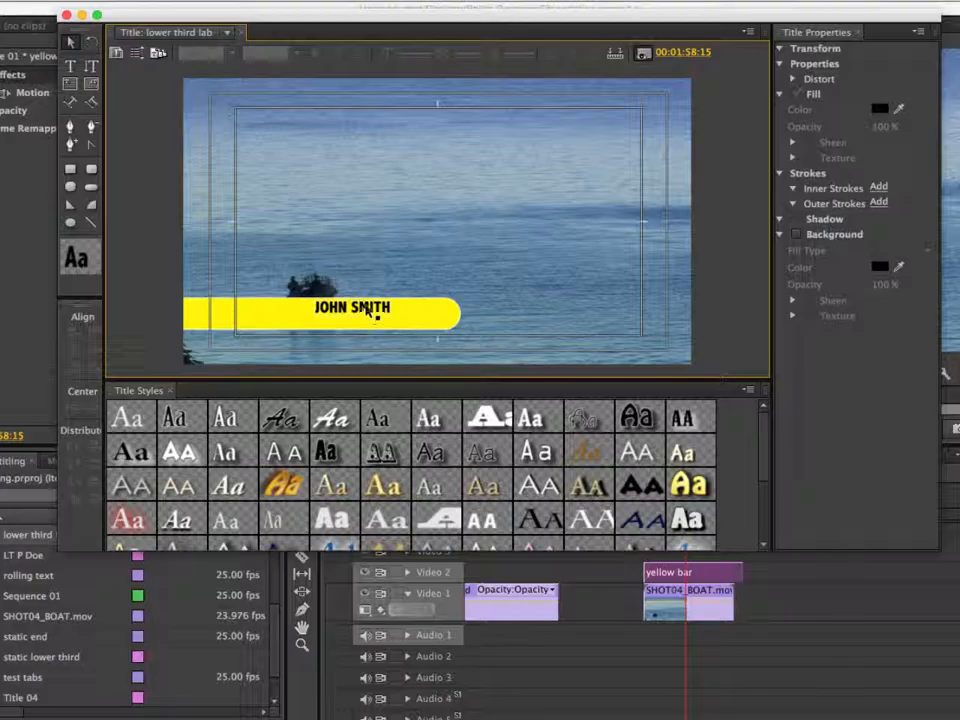
# Step: Duplicate the name text directly below the original at Y position 918.2 and reduce the copy to font size 47.7
pyautogui.click(352, 311)
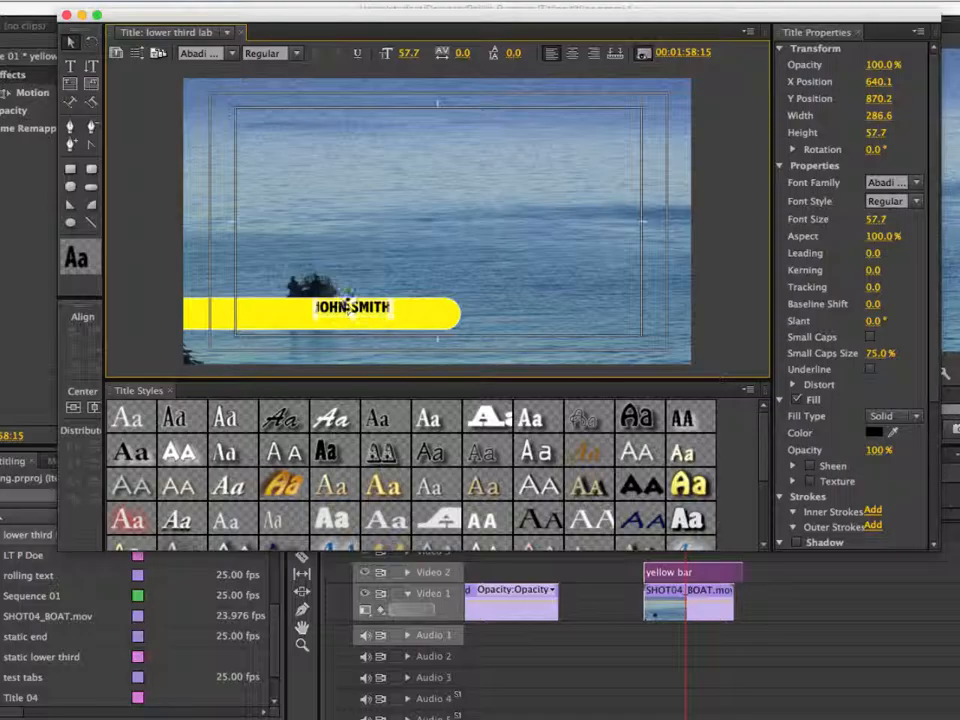
pyautogui.moveTo(348, 306); pyautogui.dragTo(368, 323)
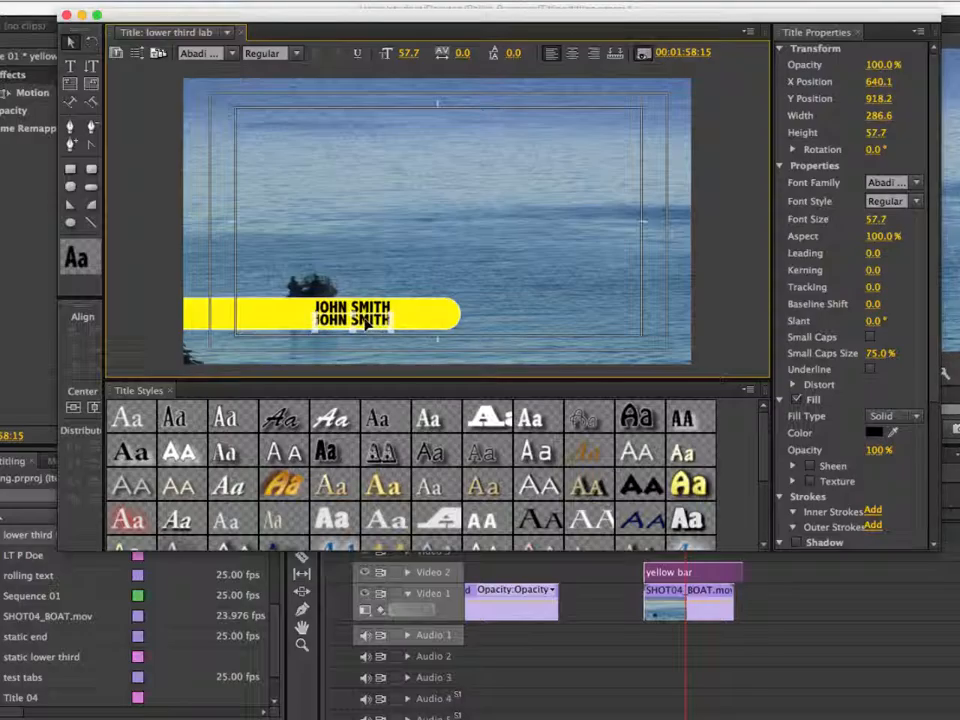
pyautogui.moveTo(409, 53)
pyautogui.mouseDown()
pyautogui.moveTo(385, 53)
pyautogui.moveTo(393, 53)
pyautogui.mouseUp()
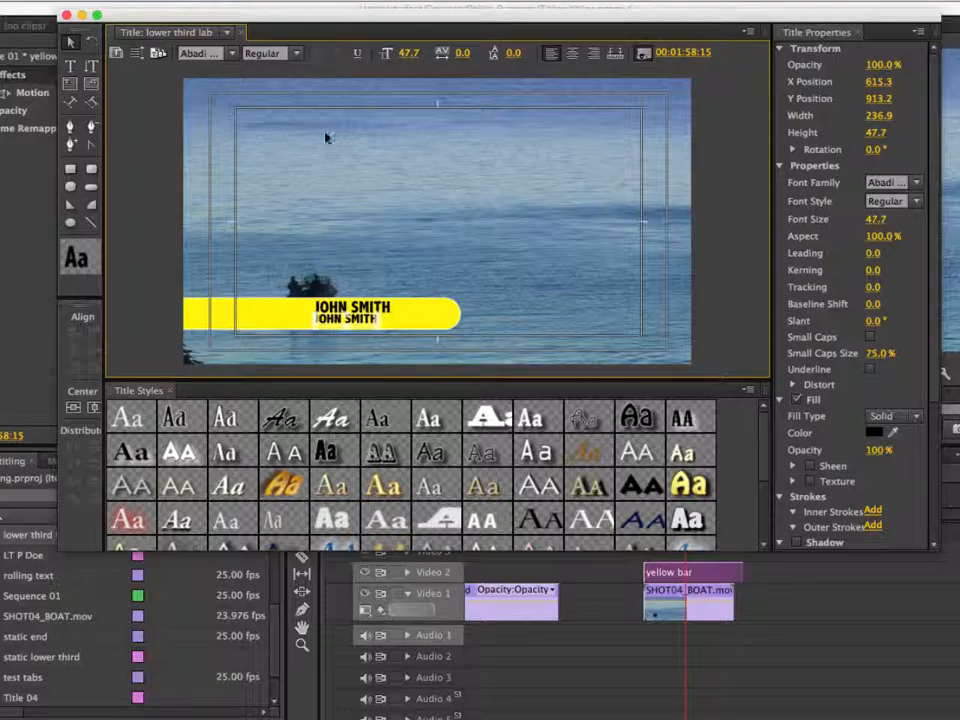
# Step: Change the lower text line's font to Arial Regular and reduce it to size 40.7
pyautogui.press('t')
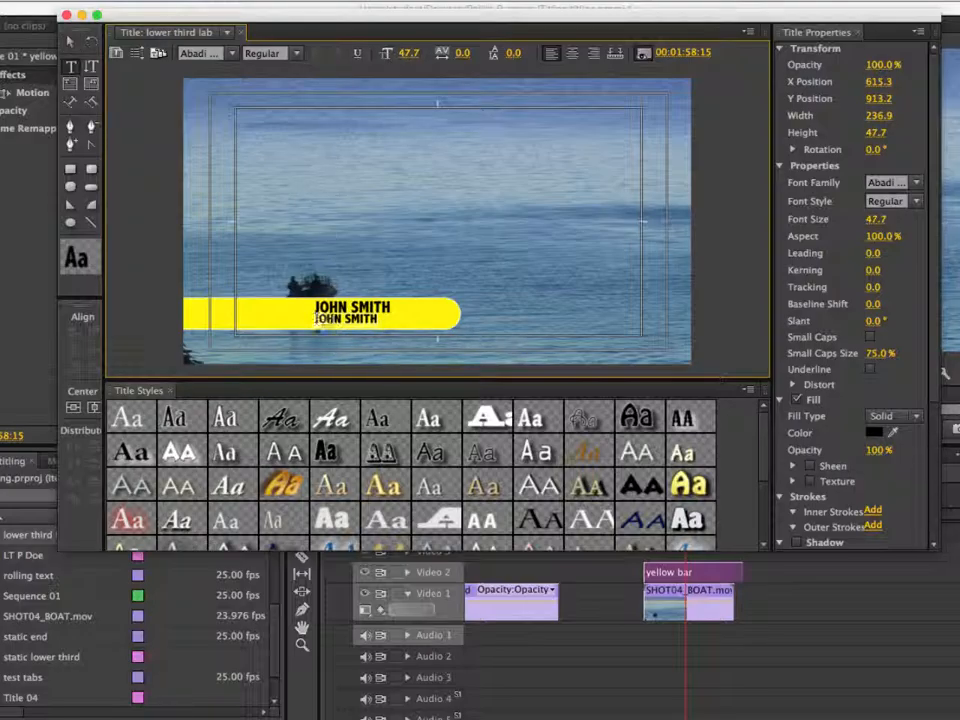
pyautogui.moveTo(316, 318); pyautogui.dragTo(375, 320)
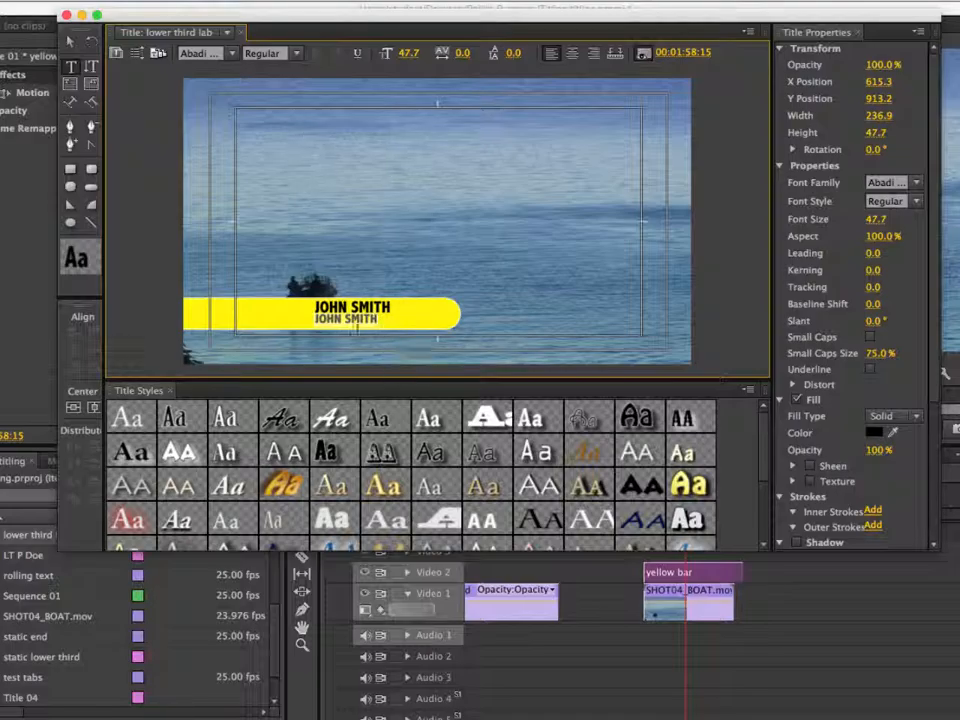
pyautogui.click(297, 57)
pyautogui.click(287, 40)
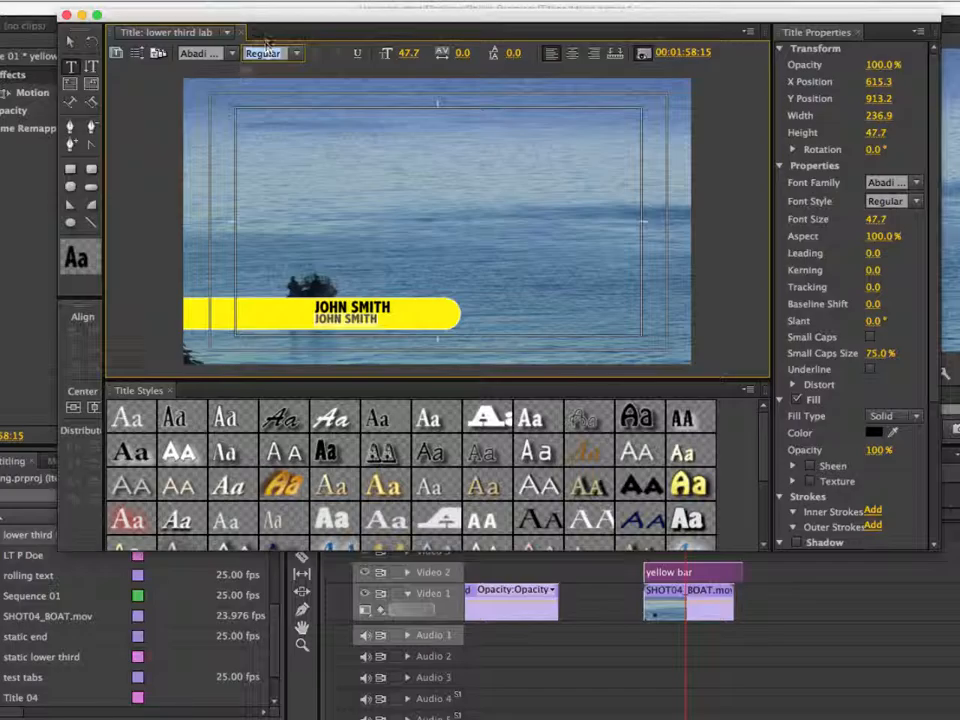
pyautogui.click(203, 53)
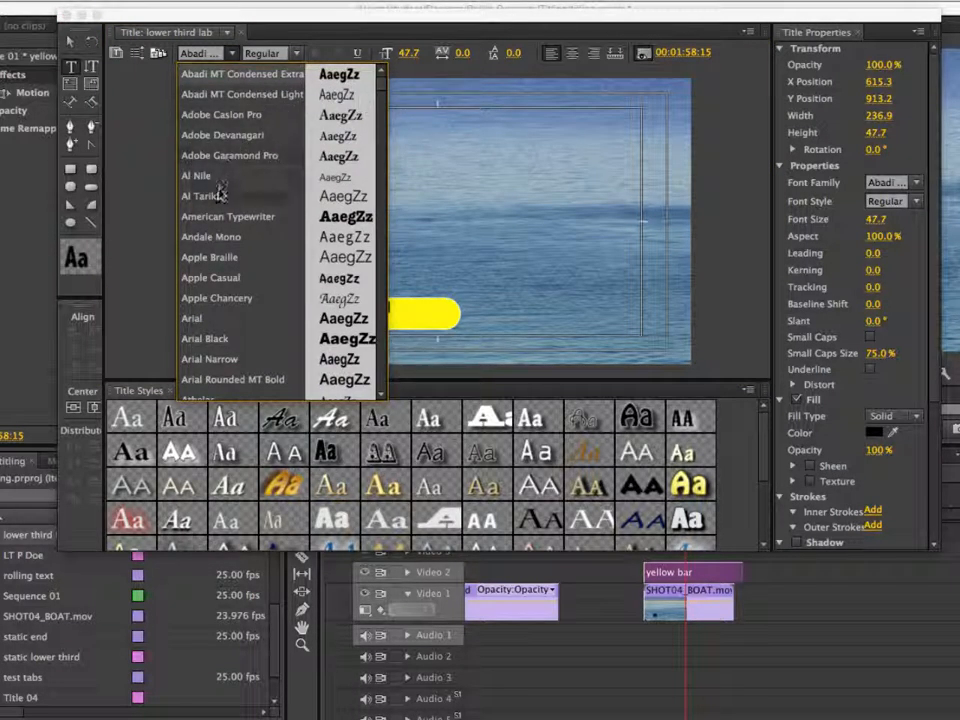
pyautogui.click(220, 323)
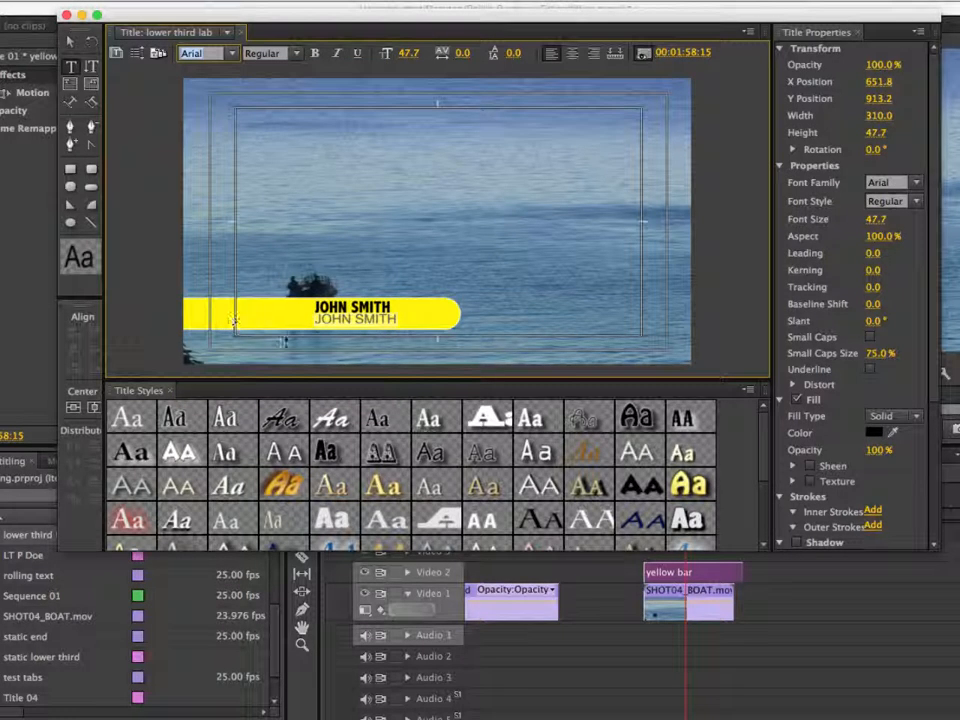
pyautogui.moveTo(407, 58); pyautogui.dragTo(400, 58)
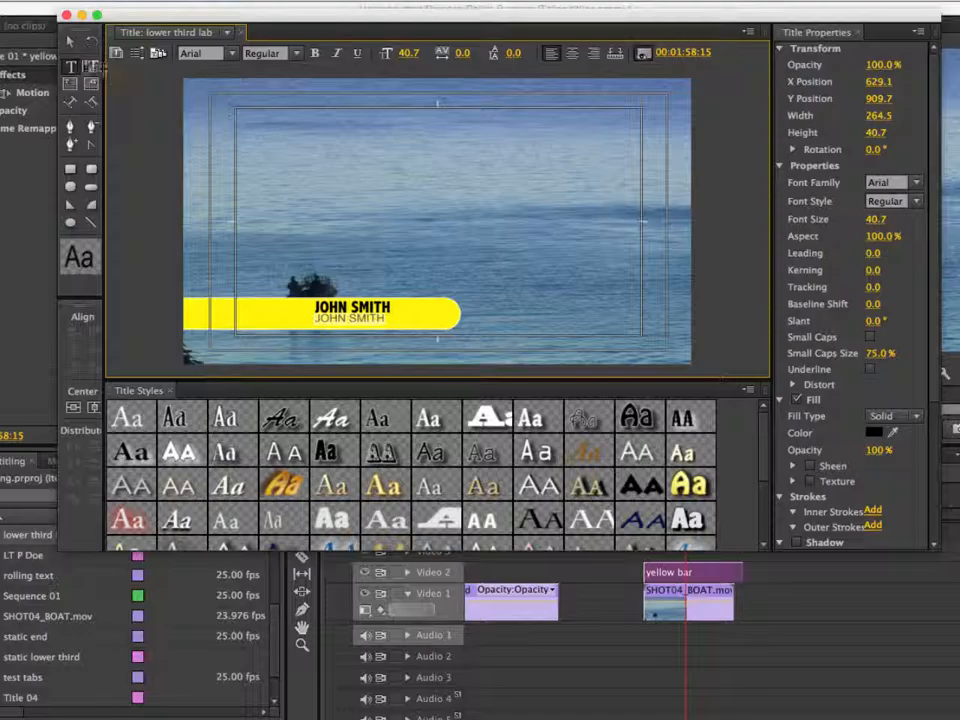
# Step: Move the lower text line down to Y position 919.4 and replace its wording with BOATING EXPERT
pyautogui.click(70, 42)
pyautogui.moveTo(332, 320); pyautogui.dragTo(329, 323)
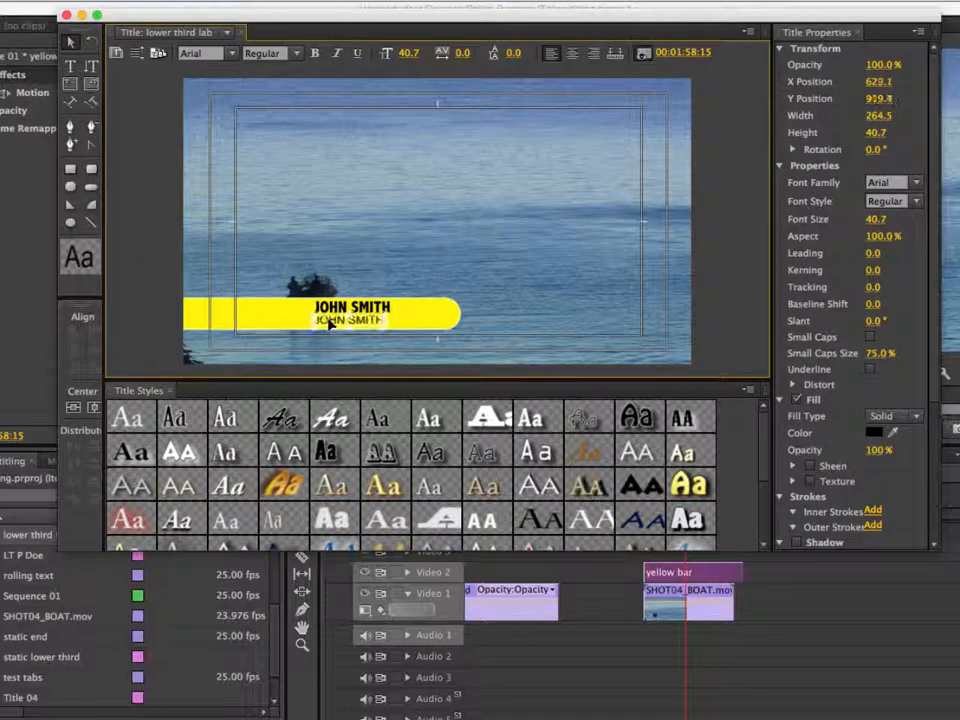
pyautogui.doubleClick(329, 323)
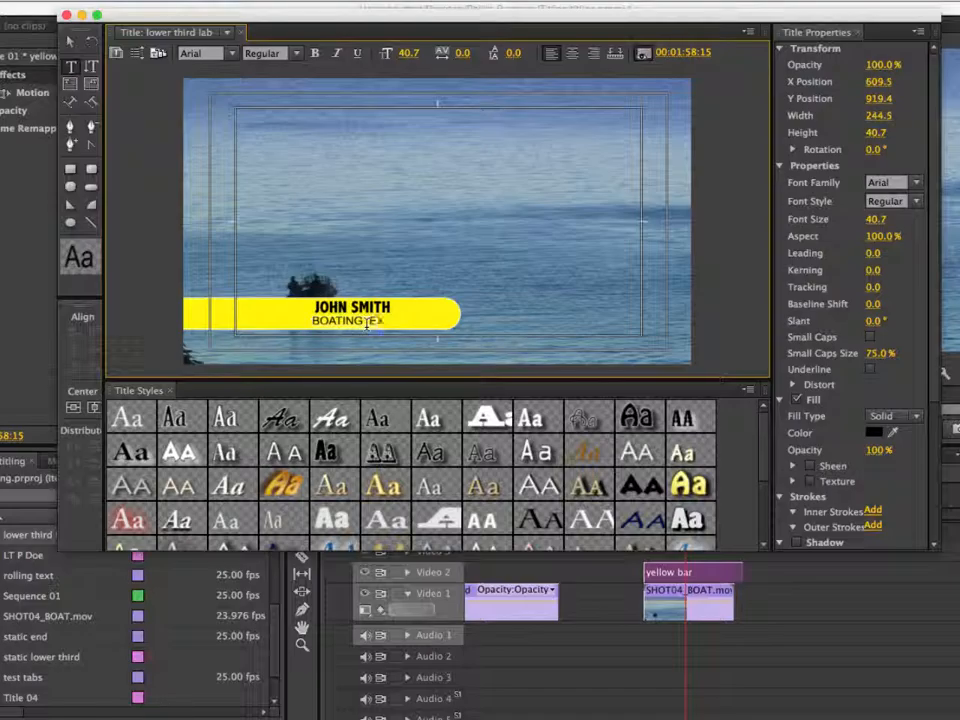
pyautogui.write('ERT')
# Step: Nudge the BOATING EXPERT line to X position 690.2, aligned under the start of the name, and deselect it
pyautogui.click(70, 42)
pyautogui.click(340, 322)
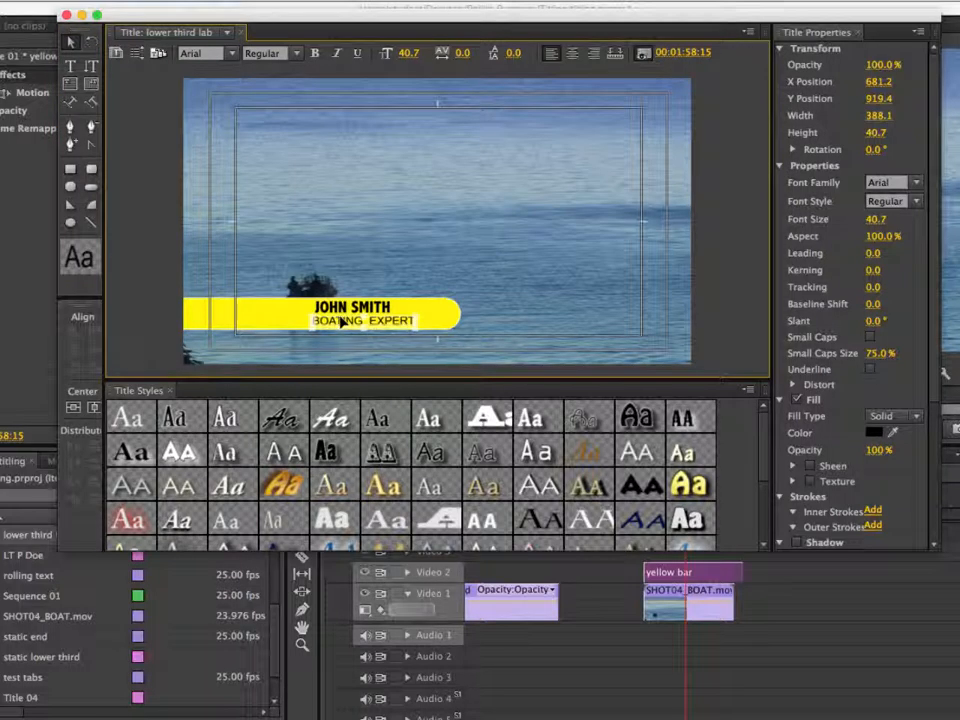
pyautogui.press('Right')
pyautogui.press('Right')
pyautogui.press('Right')
pyautogui.press('Right')
pyautogui.press('Right')
pyautogui.press('Right')
pyautogui.press('Right')
pyautogui.press('Right')
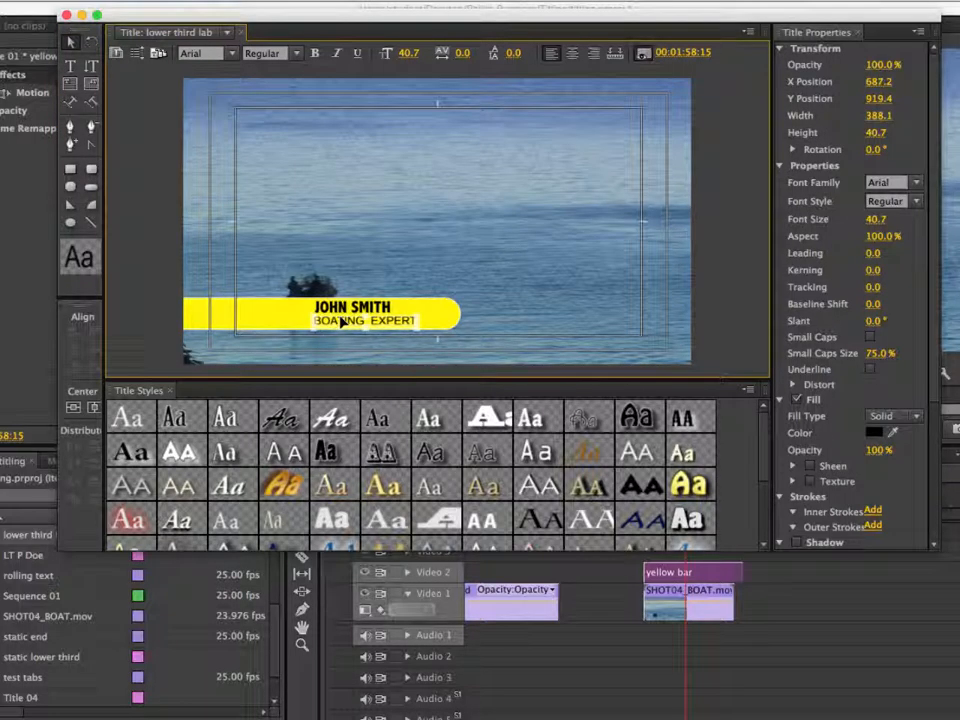
pyautogui.click(150, 262)
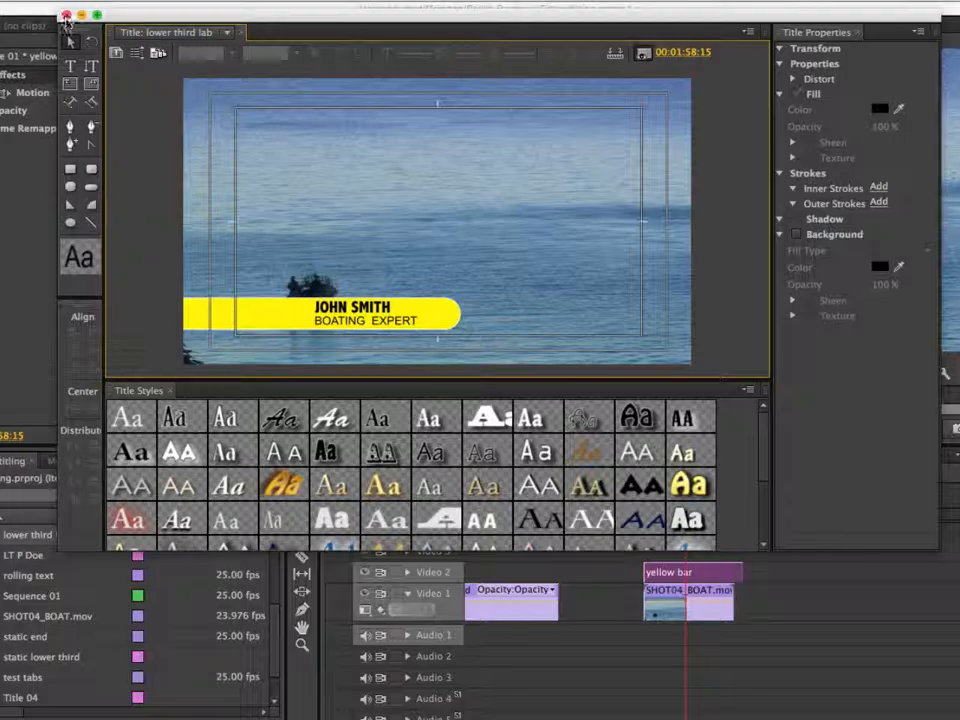
# Step: Close the title editor and place the lower third lab title on Video 3 directly above the yellow bar clip
pyautogui.click(66, 15)
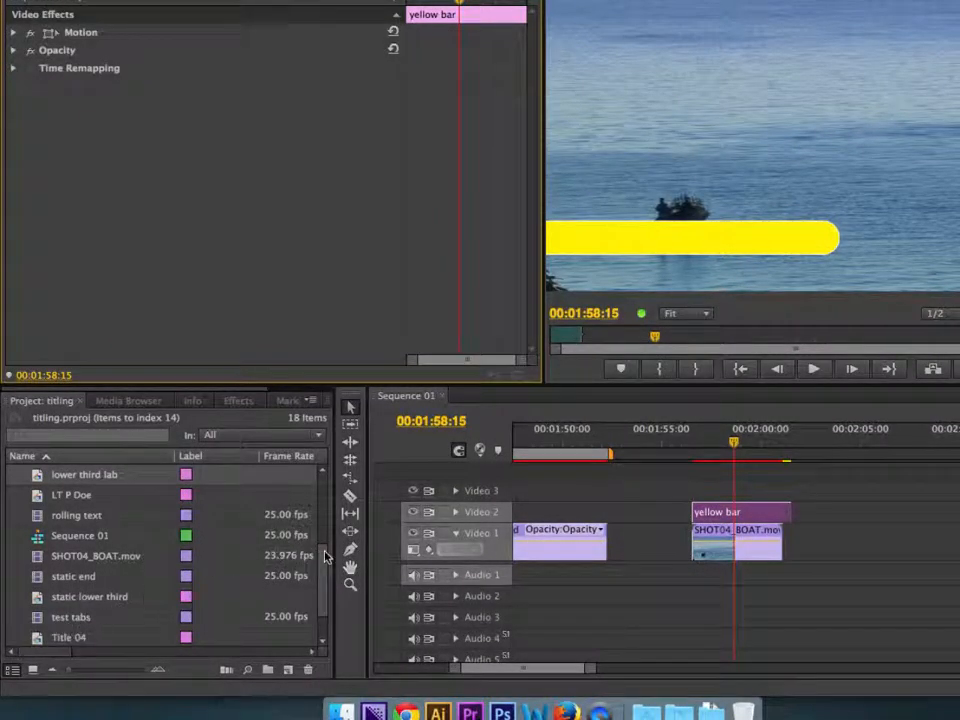
pyautogui.scroll(-2, 326, 560)
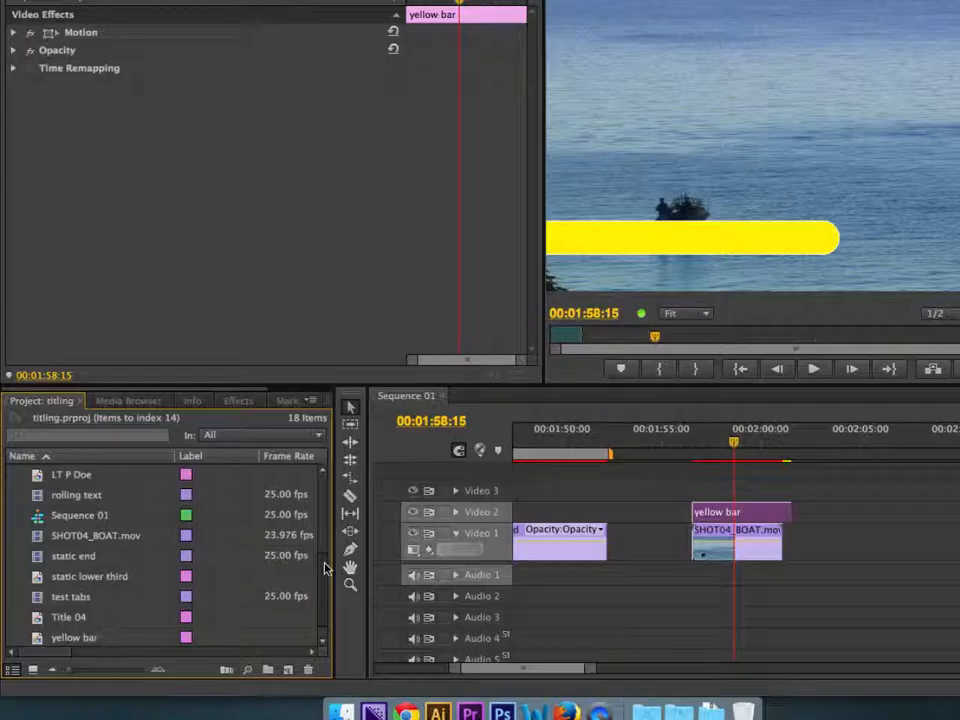
pyautogui.scroll(-1, 325, 570)
pyautogui.scroll(4, 326, 578)
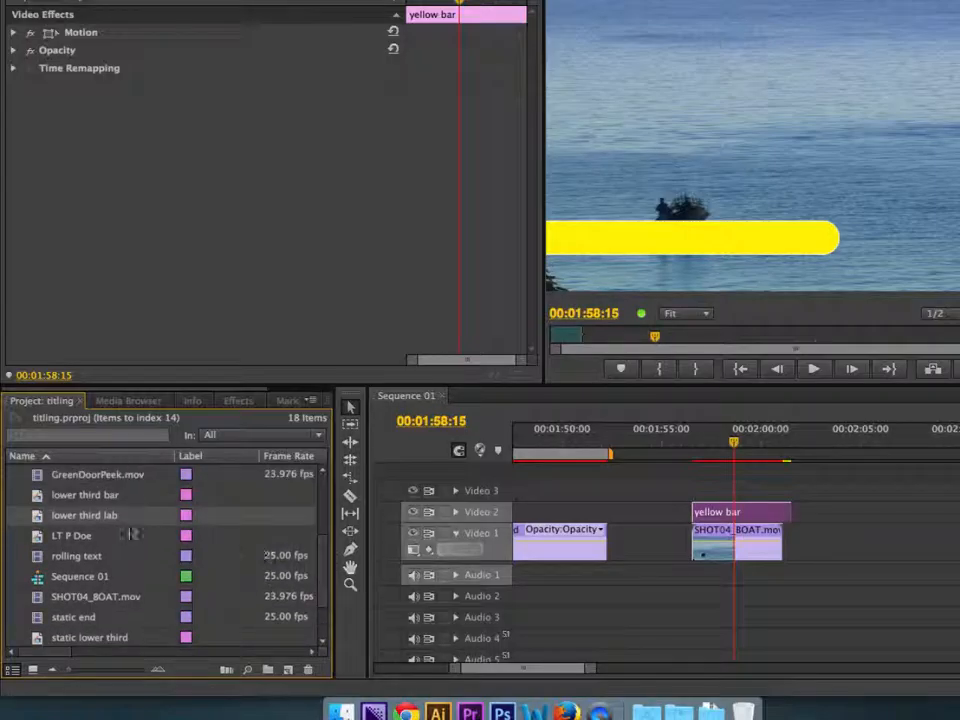
pyautogui.moveTo(84, 515); pyautogui.dragTo(705, 494)
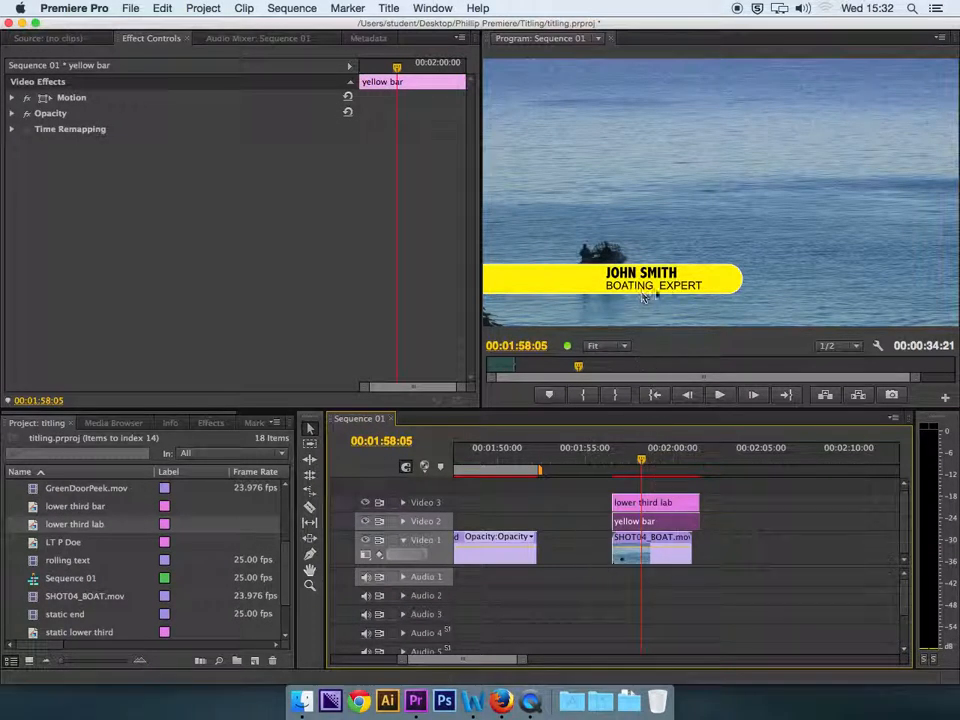
pyautogui.moveTo(640, 458); pyautogui.dragTo(641, 458)
# Step: Place a copy of the GreenDoorPeek.mov clip after the boat footage on Video 1 and a yellow bar copy above it on Video 2
pyautogui.moveTo(530, 660); pyautogui.dragTo(580, 667)
pyautogui.click(514, 555)
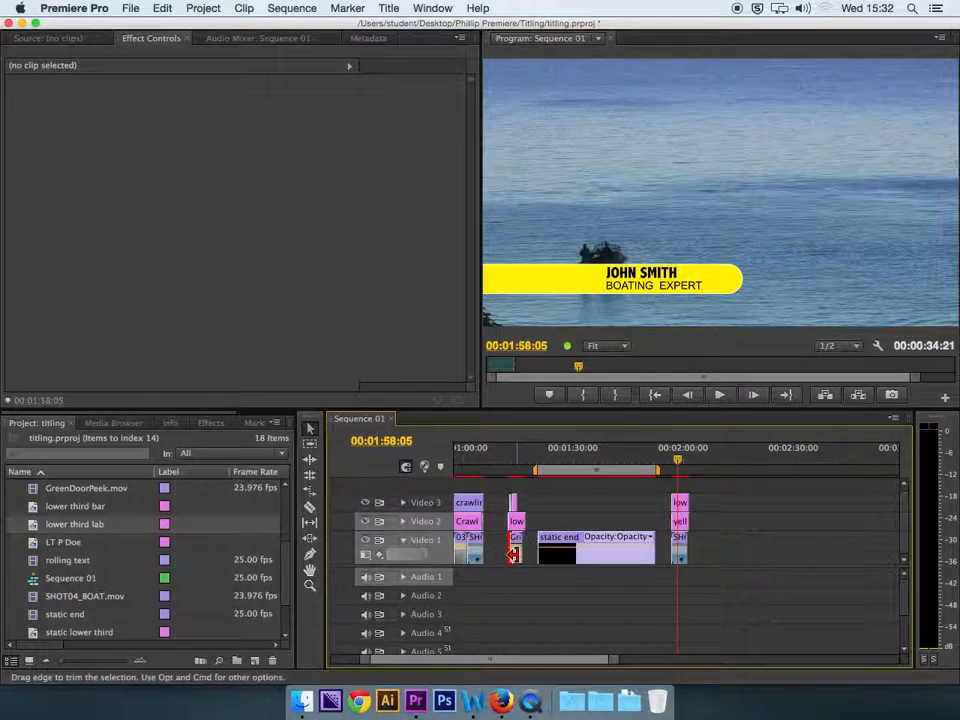
pyautogui.click(514, 553)
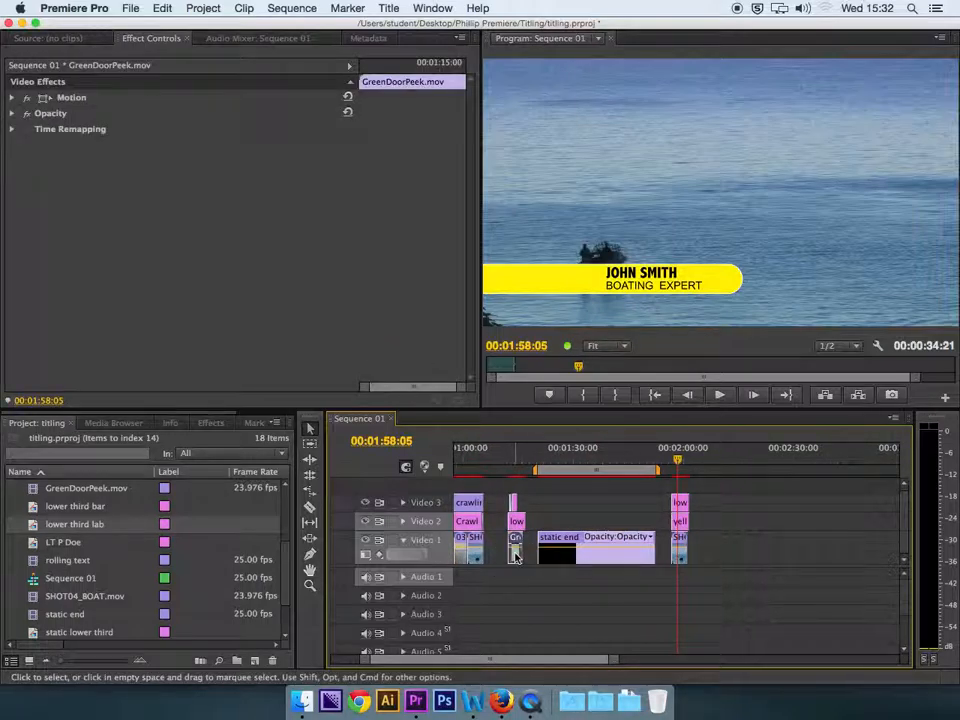
pyautogui.click(706, 457)
pyautogui.press('super+v')
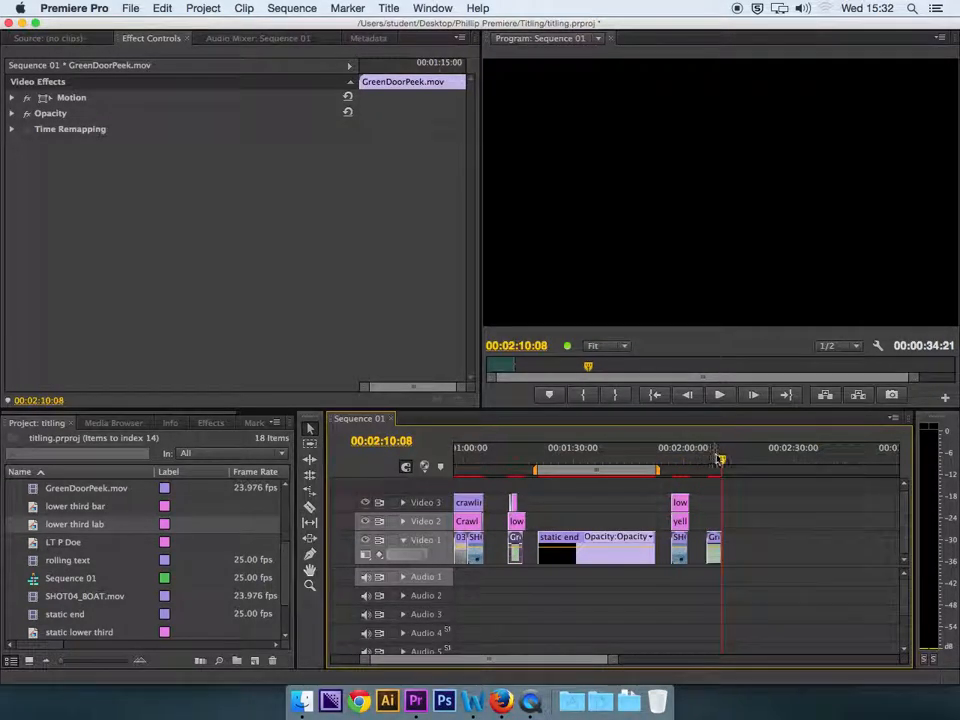
pyautogui.moveTo(719, 458); pyautogui.dragTo(715, 457)
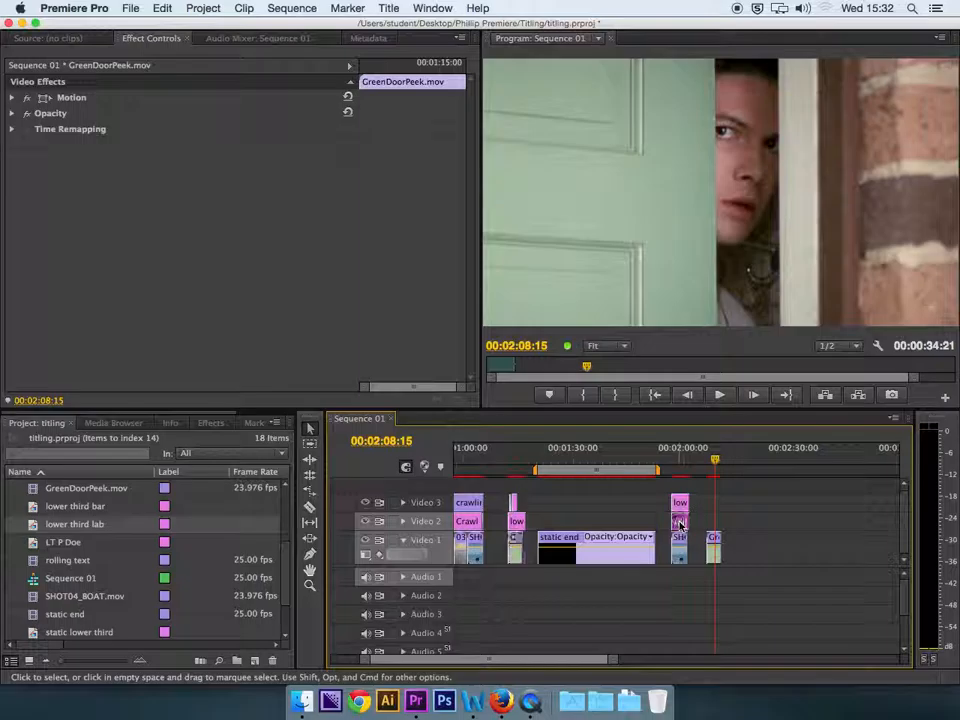
pyautogui.click(679, 524)
pyautogui.moveTo(679, 524); pyautogui.dragTo(714, 521)
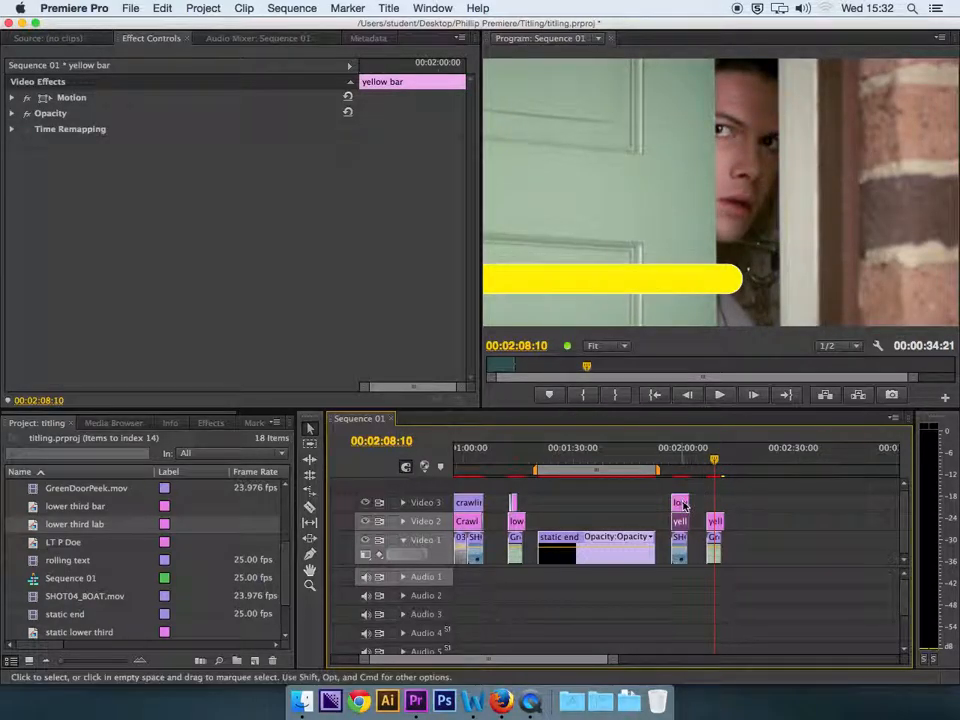
# Step: Open the lower third lab title over the boat footage and start a new title based on it
pyautogui.click(679, 459)
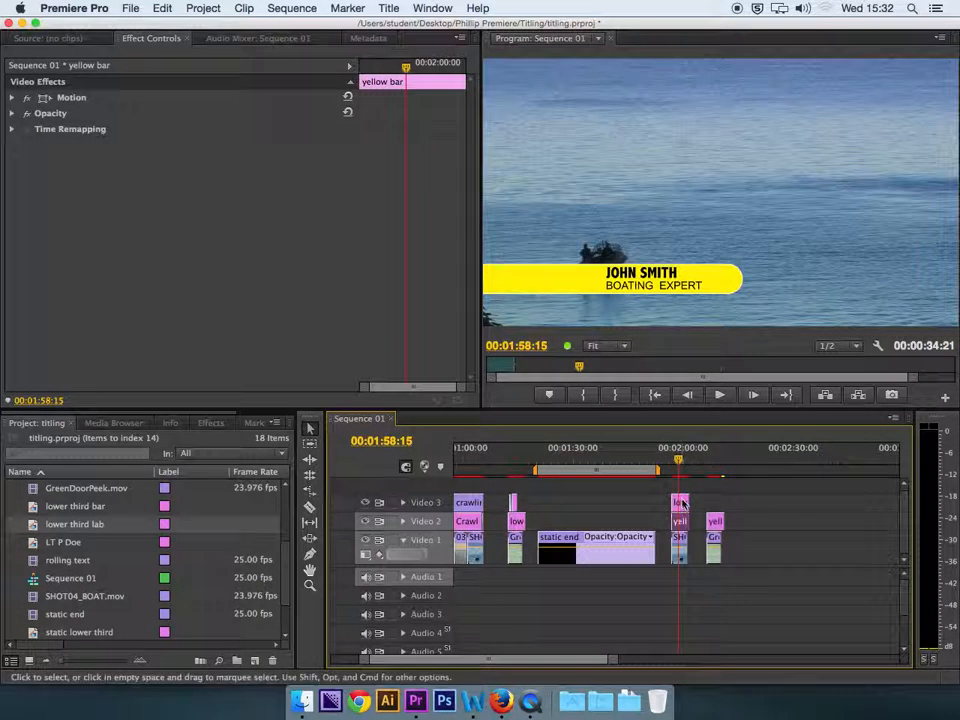
pyautogui.doubleClick(30, 524)
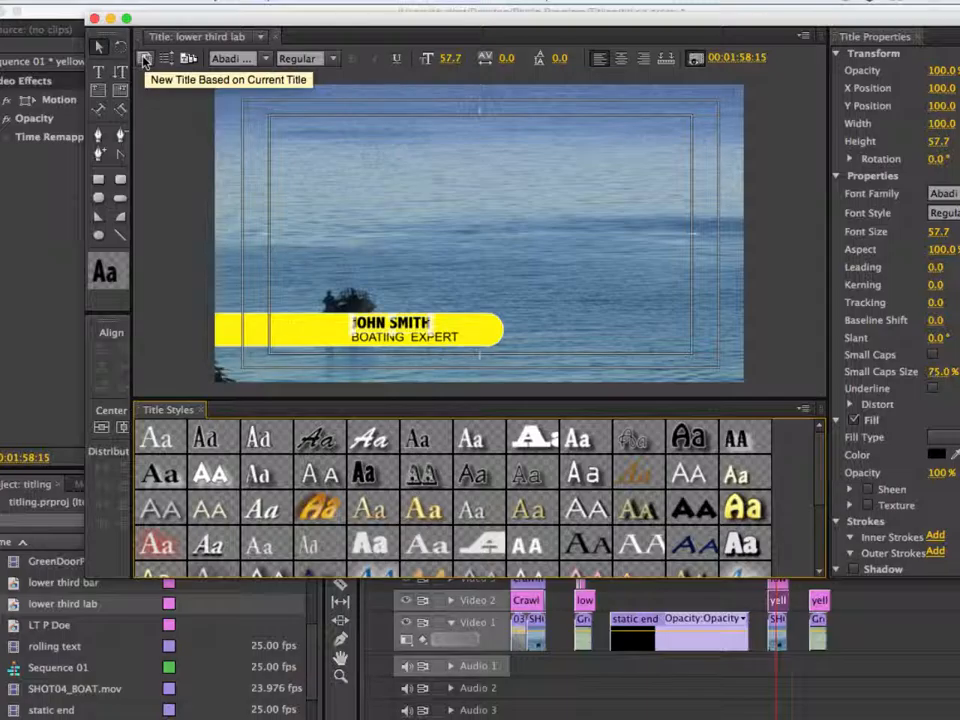
pyautogui.click(145, 58)
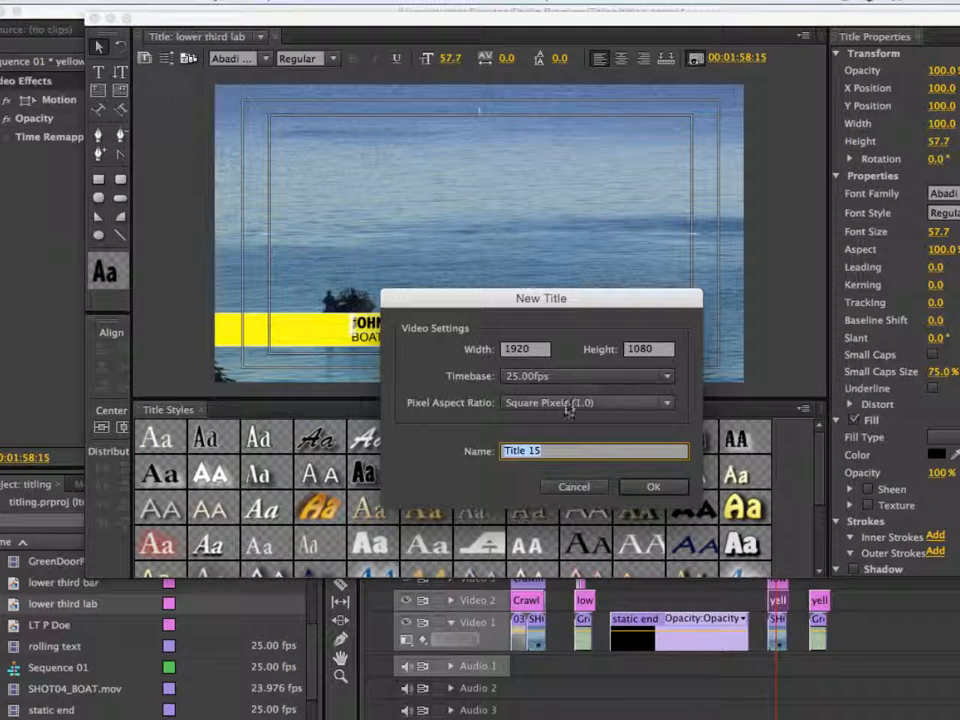
pyautogui.write('Second L')
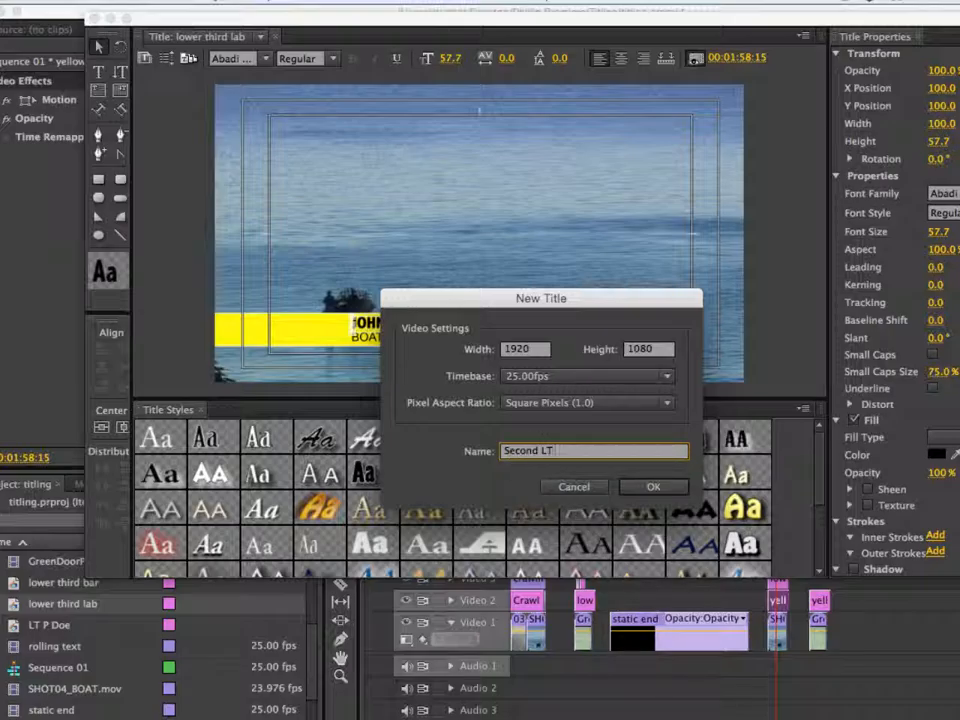
pyautogui.write('T')
pyautogui.moveTo(545, 451); pyautogui.dragTo(467, 452)
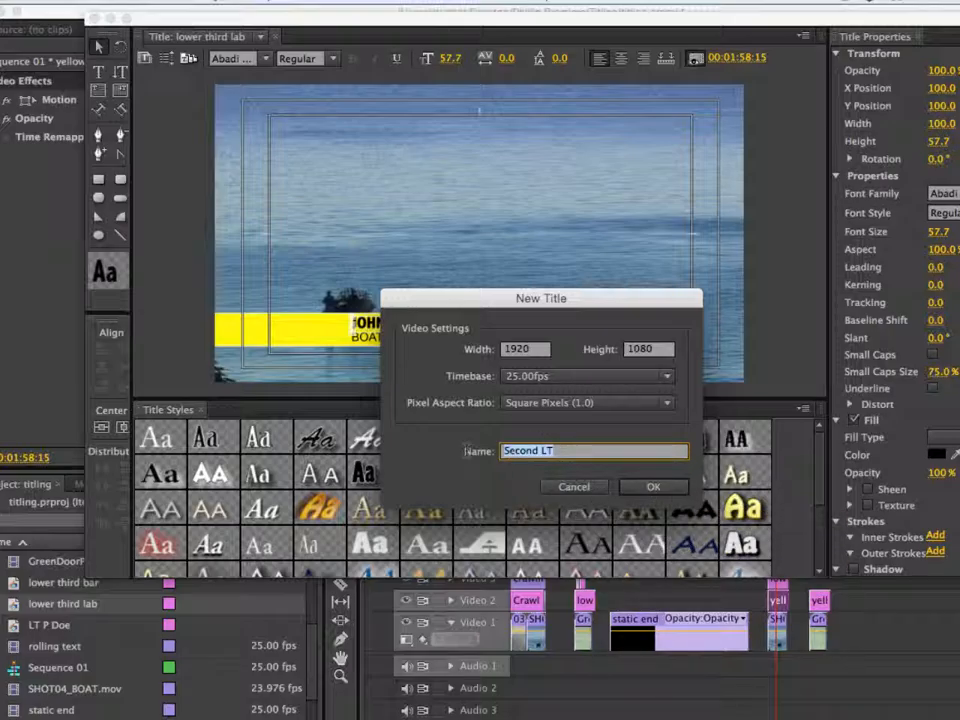
pyautogui.press('BackSpace')
pyautogui.press('BackSpace')
pyautogui.press('BackSpace')
pyautogui.press('BackSpace')
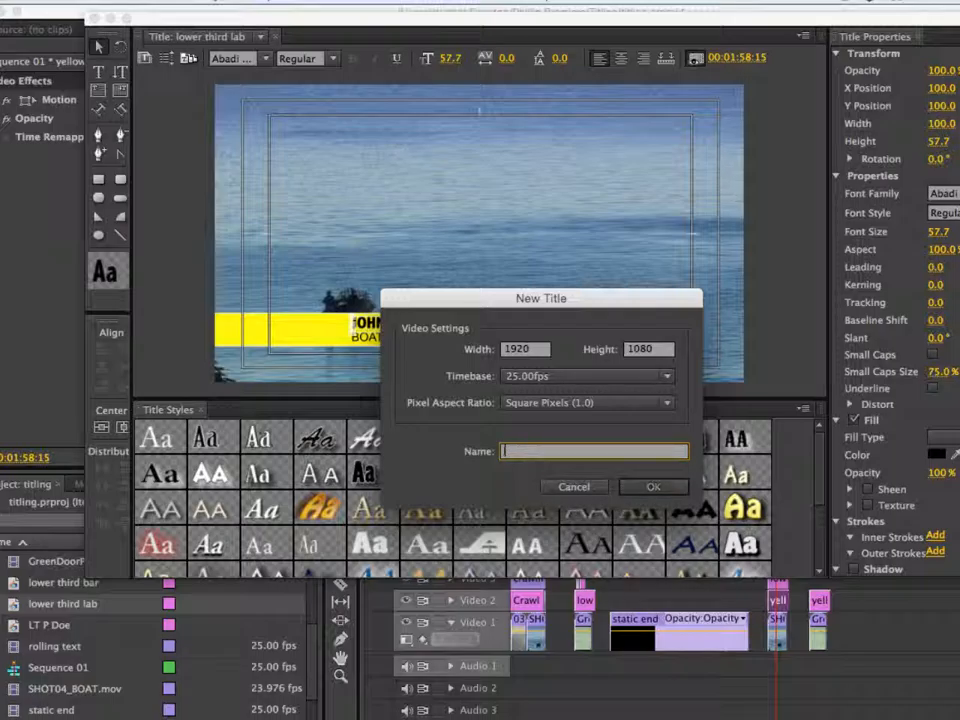
# Step: Name the new title with the second person's first name plus LT and place it on Video 3 above the copied yellow bar
pyautogui.write('Sam LT')
pyautogui.click(660, 490)
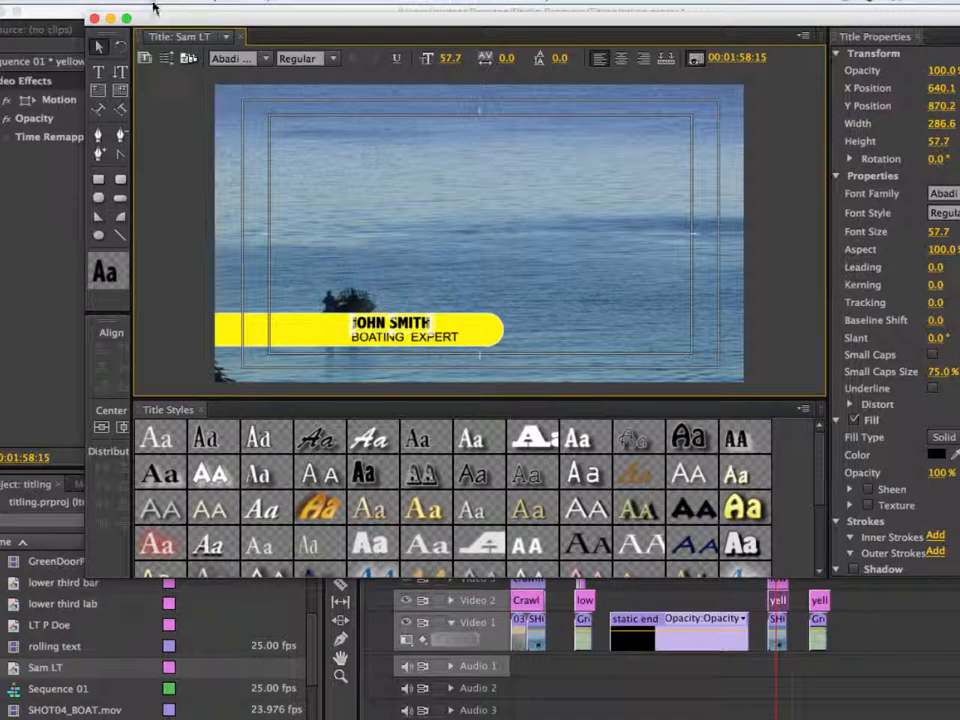
pyautogui.click(94, 18)
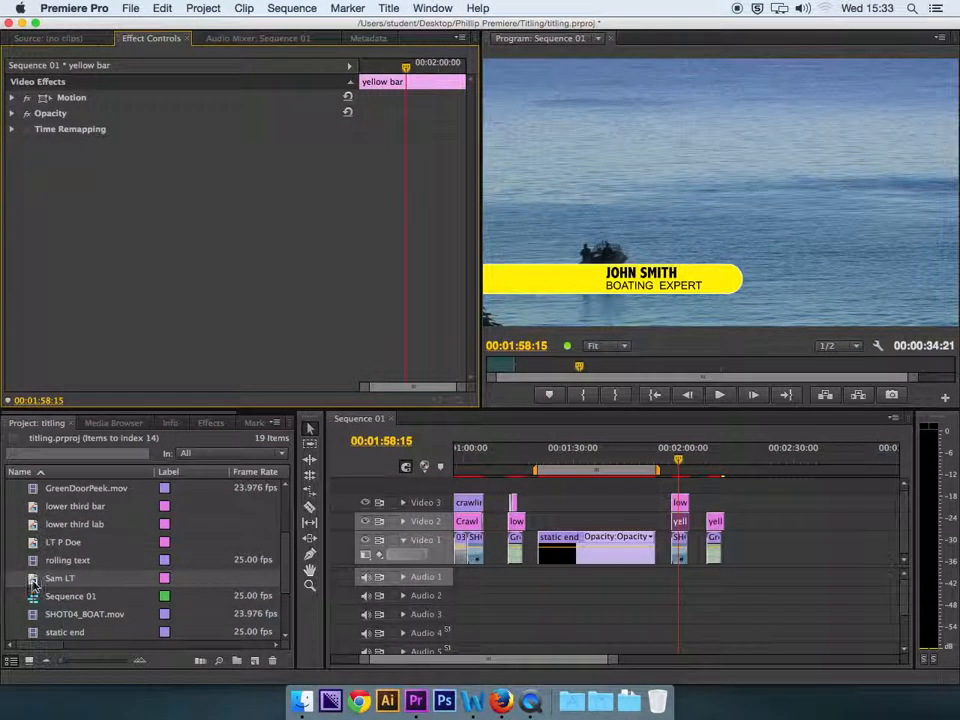
pyautogui.moveTo(33, 585); pyautogui.dragTo(714, 504)
pyautogui.click(716, 462)
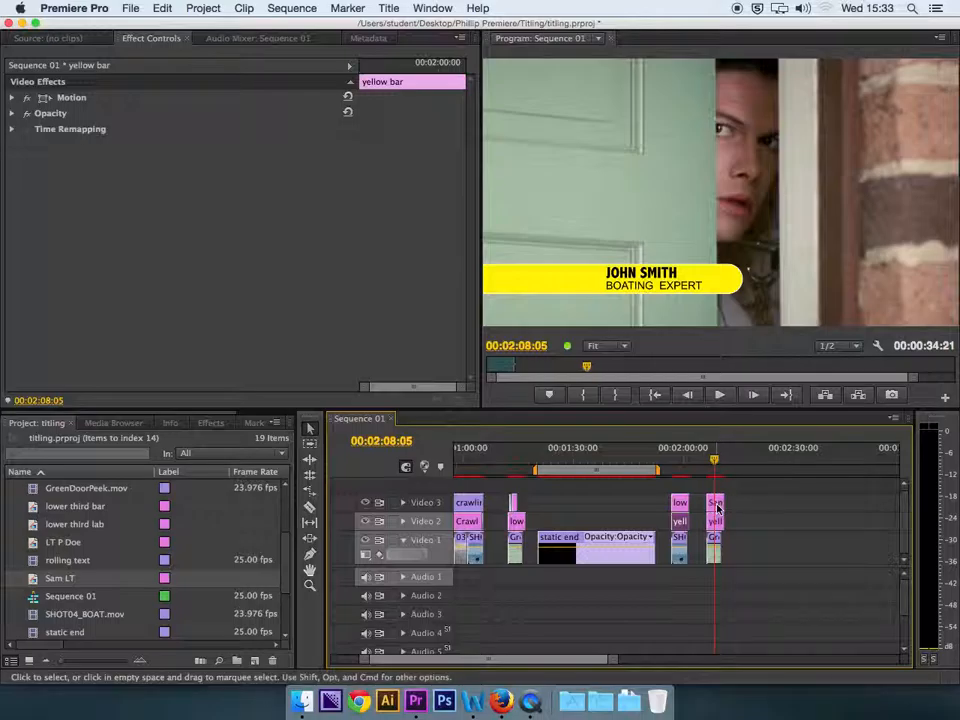
# Step: Open the new title over the door clip and replace the name line with the second person's full name
pyautogui.doubleClick(716, 504)
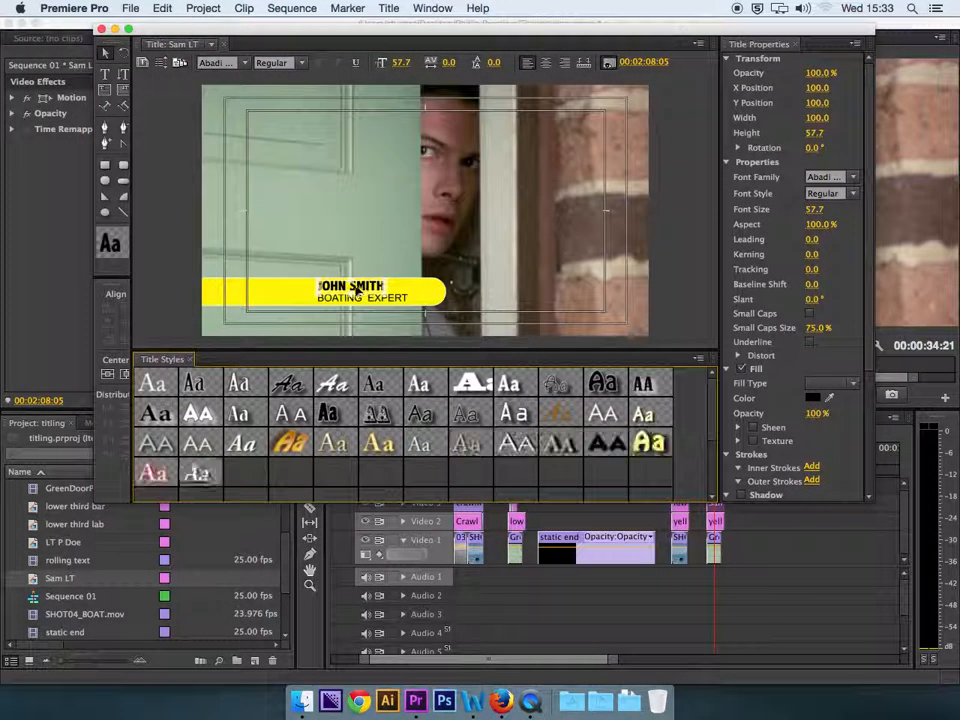
pyautogui.doubleClick(352, 284)
pyautogui.moveTo(319, 287); pyautogui.dragTo(386, 291)
pyautogui.write('SAM')
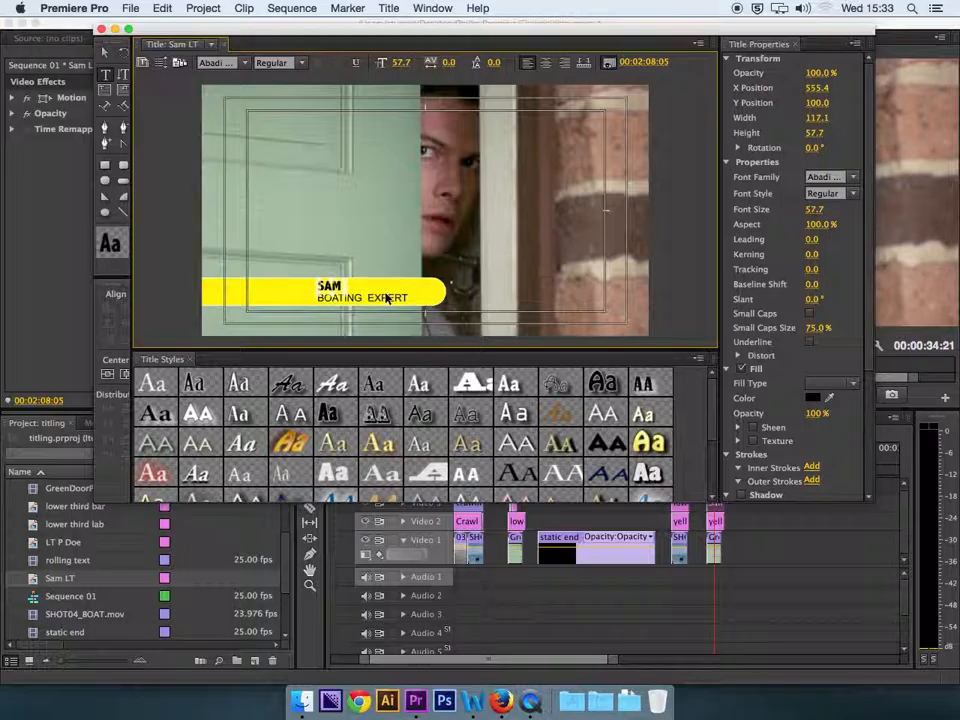
pyautogui.write(' MURPHY')
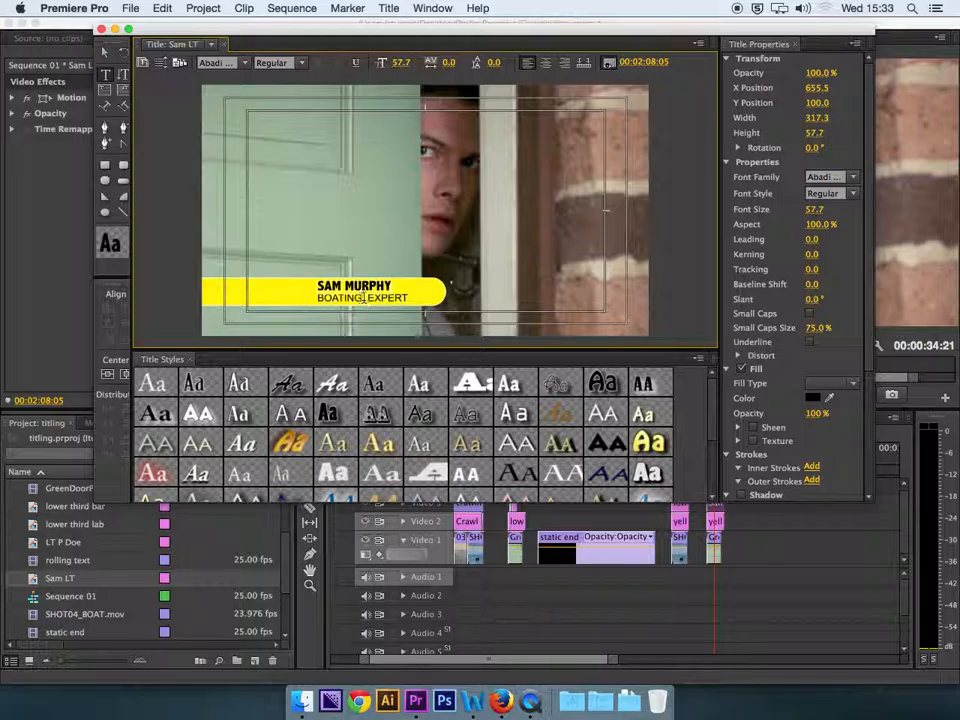
# Step: Change the role line to DOOR EXPERT and close the title editor
pyautogui.moveTo(362, 297); pyautogui.dragTo(321, 297)
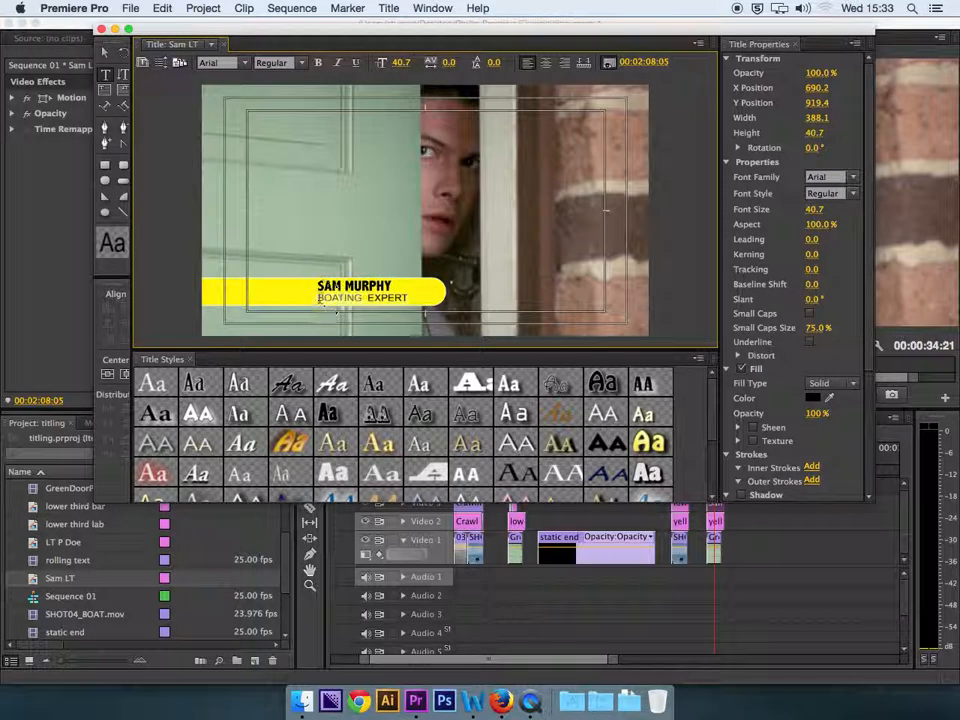
pyautogui.write('DOCR')
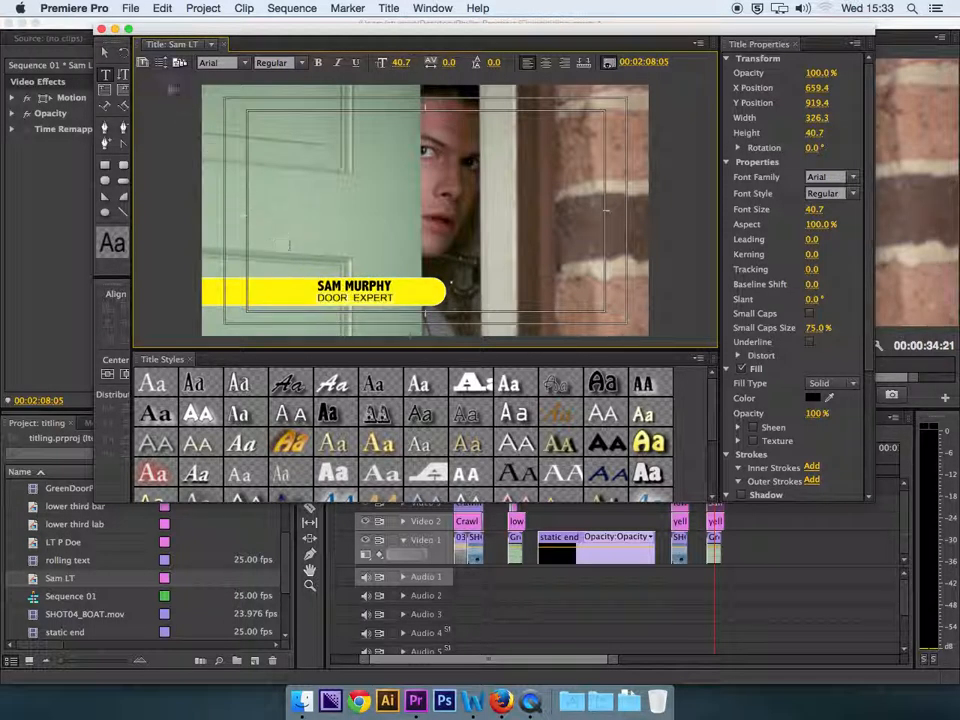
pyautogui.click(106, 54)
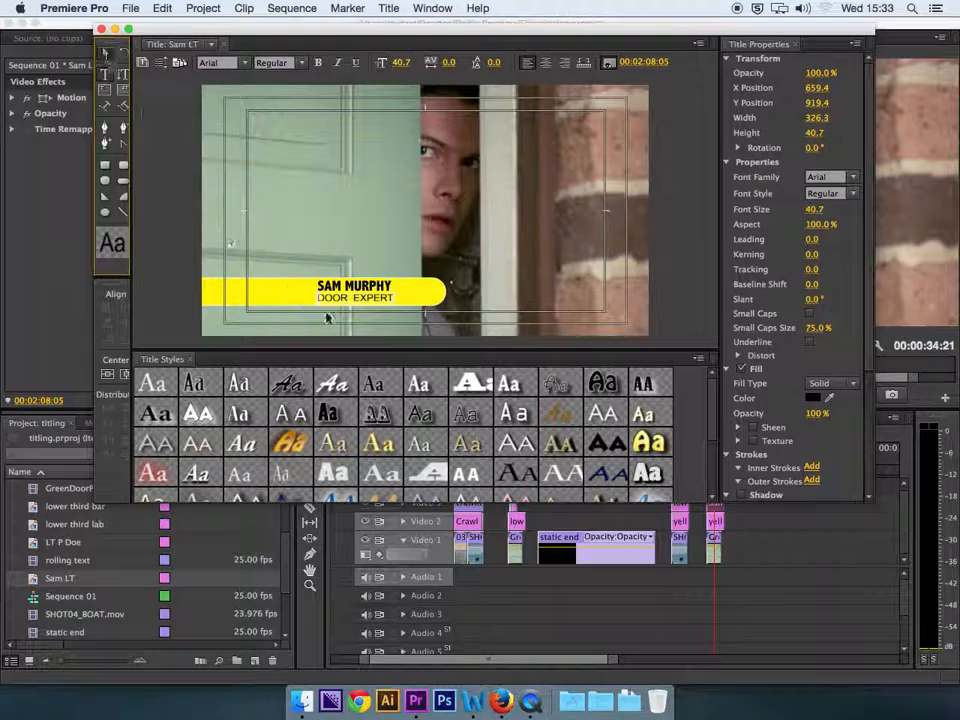
pyautogui.click(101, 30)
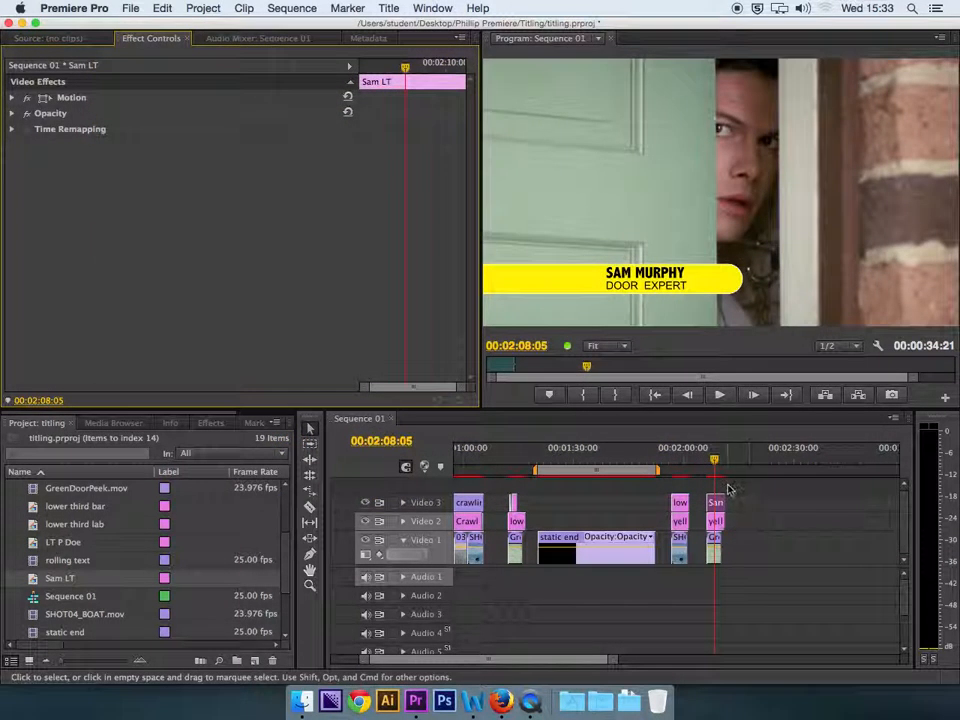
pyautogui.moveTo(716, 459); pyautogui.dragTo(716, 458)
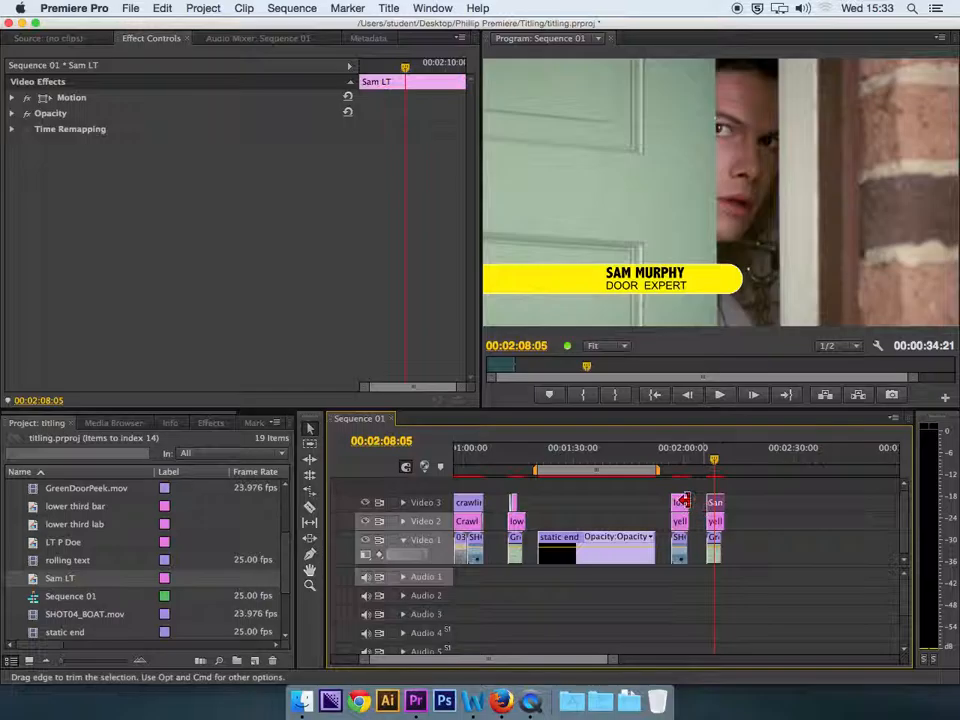
pyautogui.rightClick(681, 508)
pyautogui.click(658, 502)
pyautogui.click(676, 505)
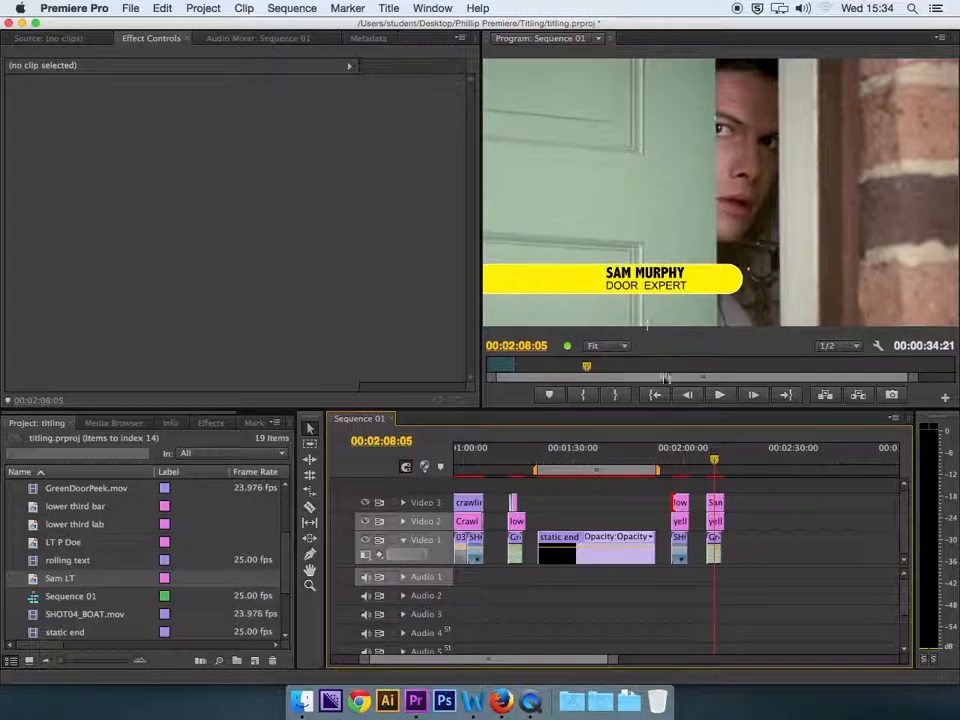
# Step: Compare the finished lower thirds over the boat and door clips in the sequence
pyautogui.click(683, 458)
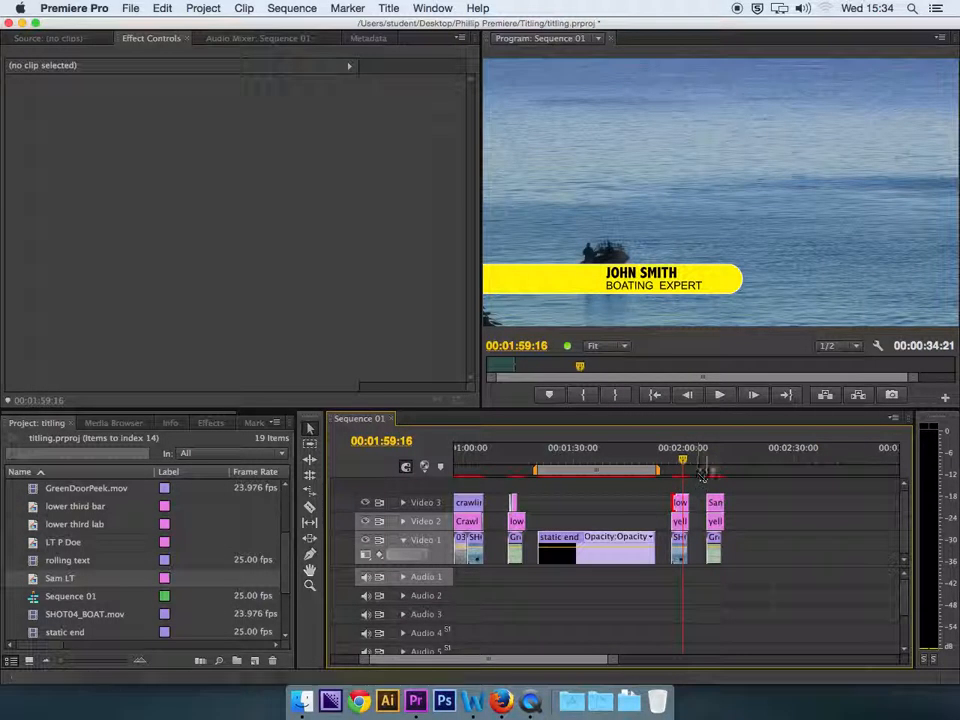
pyautogui.click(713, 458)
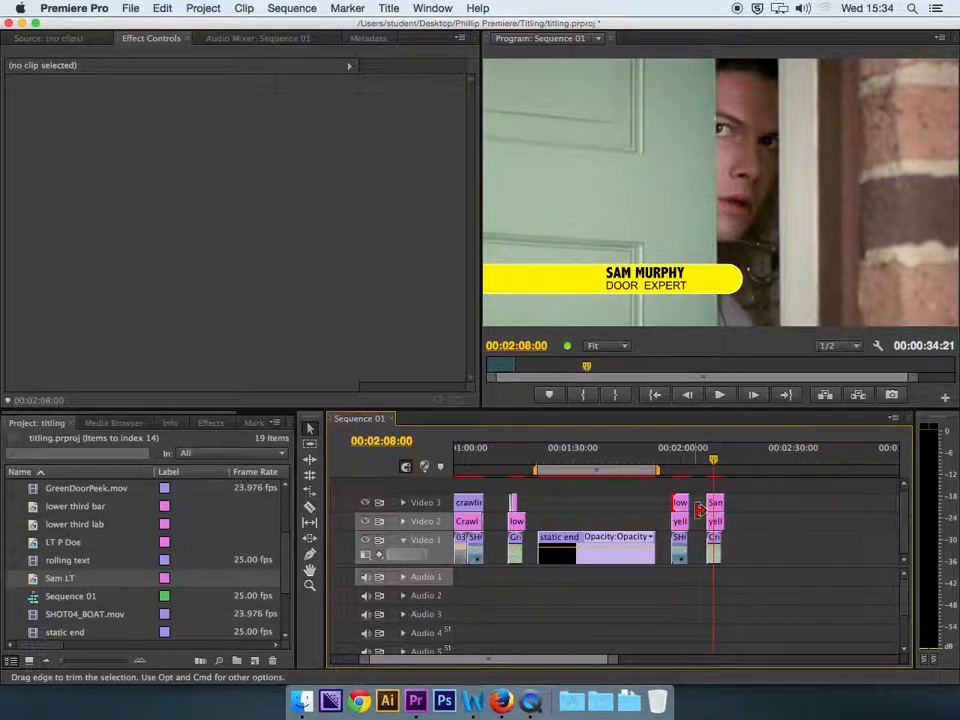
pyautogui.click(680, 458)
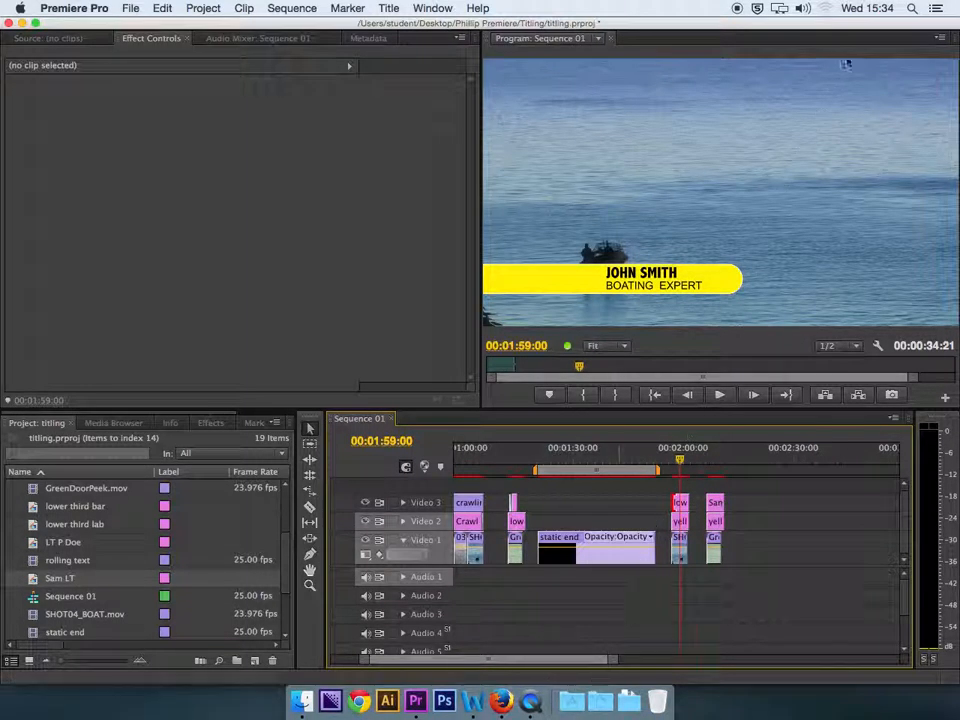